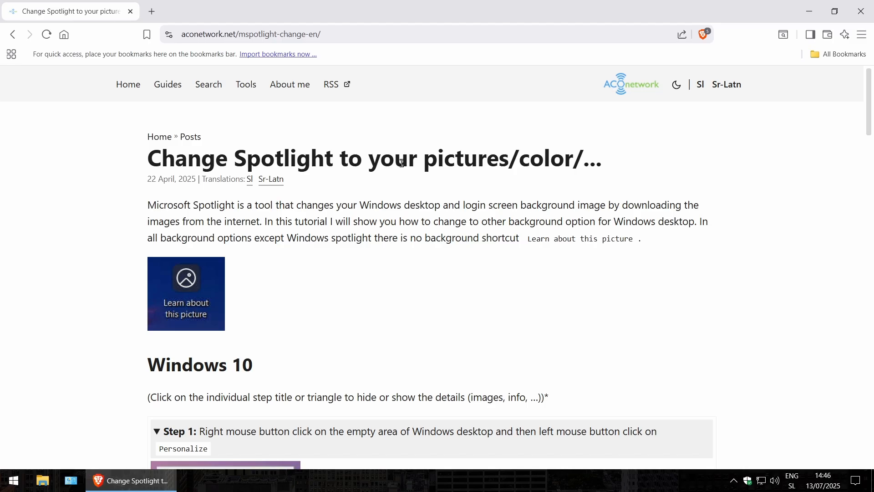
Examine the desktop with its Learn about this picture shortcut and the web guide on changing Spotlight to other backgrounds
{"action": "left_click", "coordinate": [809, 11]}
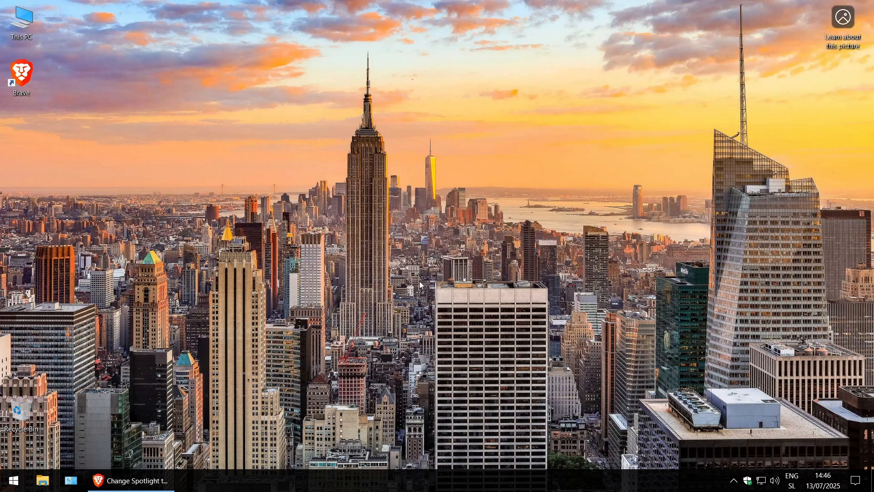
{"action": "mouse_move", "coordinate": [149, 485]}
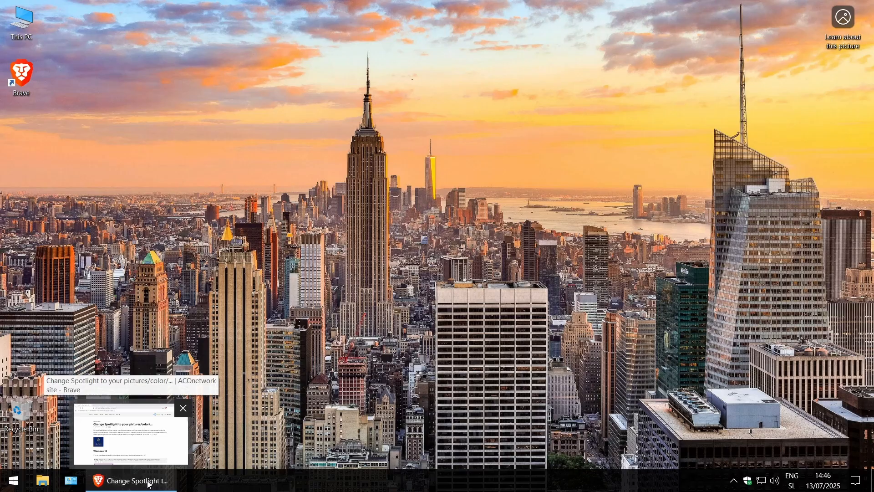
{"action": "left_click", "coordinate": [149, 484]}
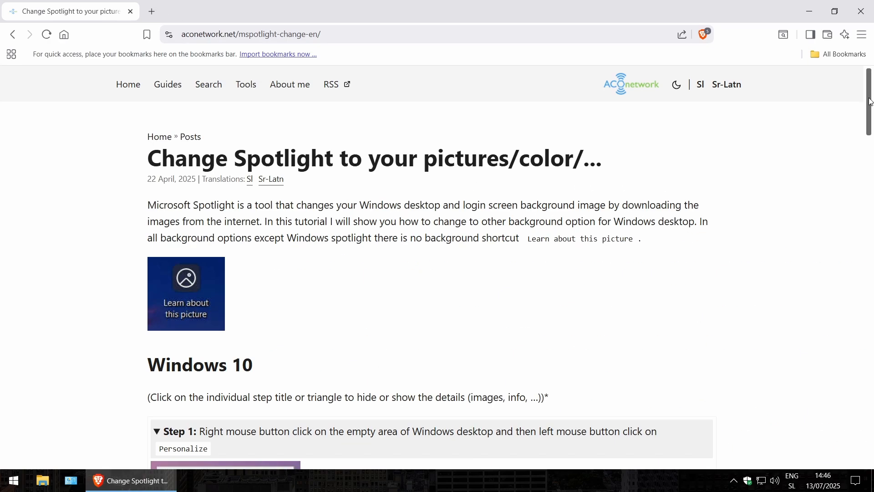
{"action": "left_click_drag", "start_coordinate": [870, 101], "coordinate": [872, 407]}
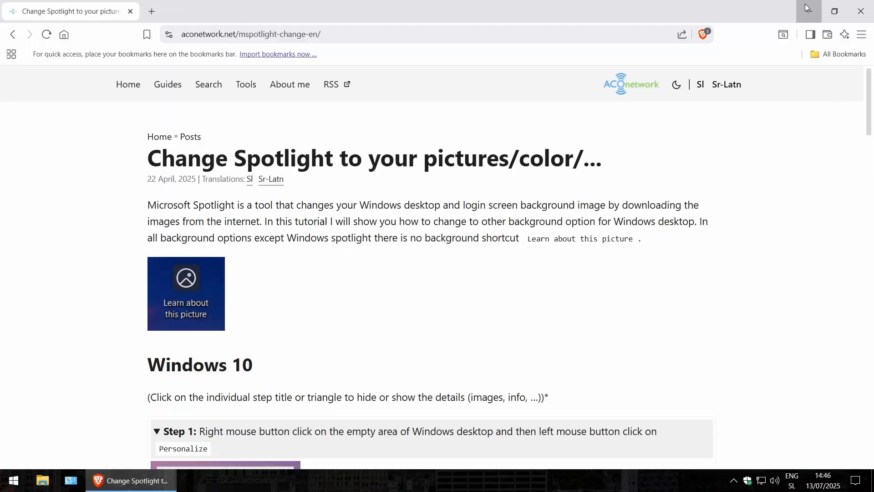
{"action": "left_click", "coordinate": [807, 7]}
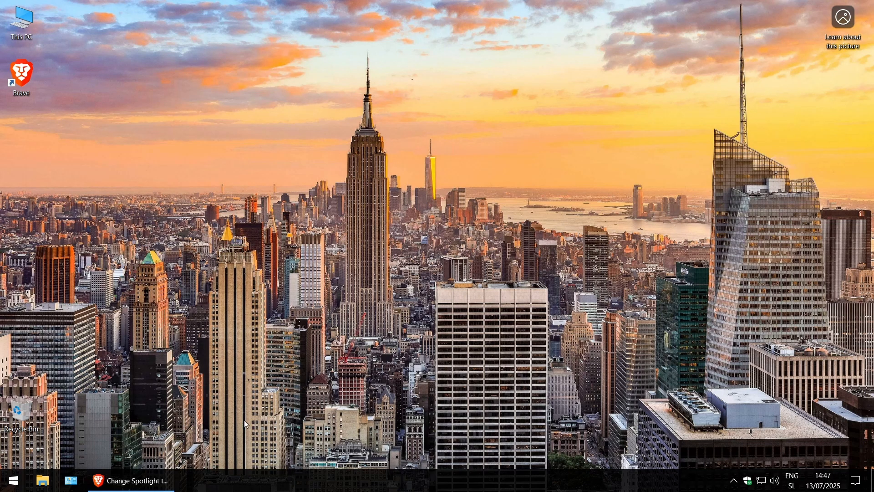
Switch to Brave and open the shortcut-hiding guide at aconetwork.net/mspotlight-shortcut-en
{"action": "left_click", "coordinate": [166, 489]}
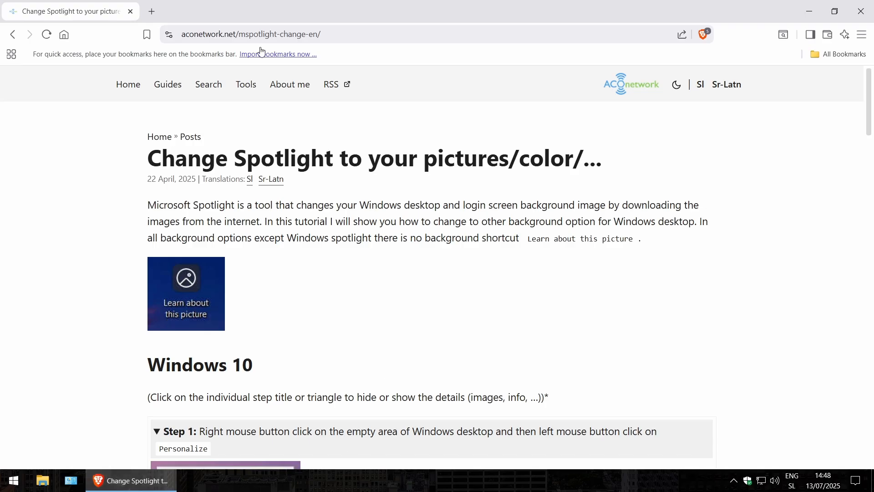
{"action": "left_click_drag", "start_coordinate": [279, 34], "coordinate": [338, 36]}
{"action": "type", "text": "shortcut-en"}
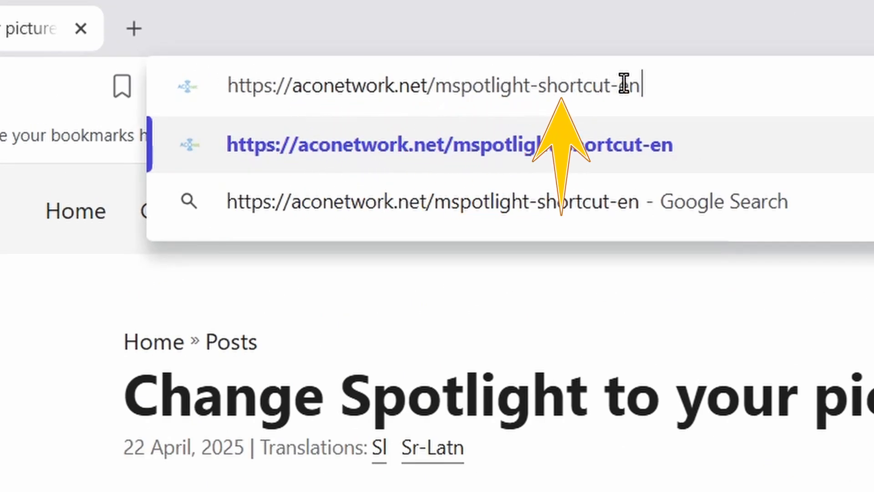
{"action": "key", "text": "Return"}
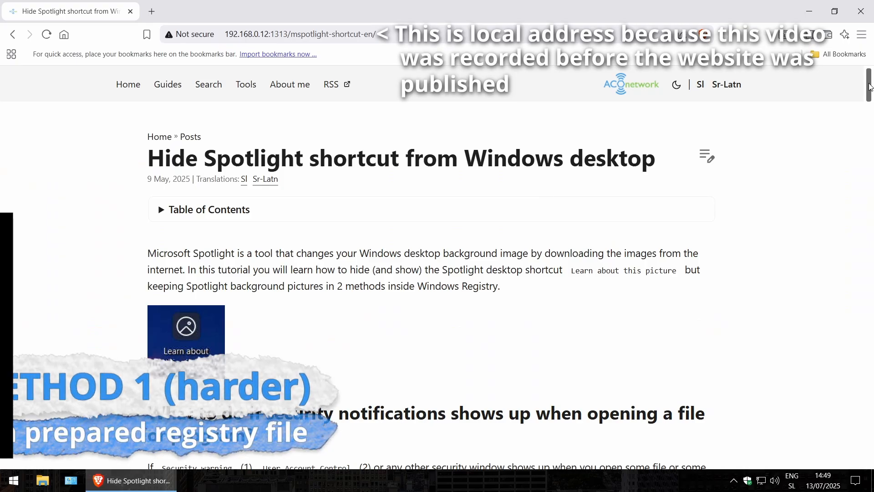
{"action": "left_click_drag", "start_coordinate": [866, 124], "coordinate": [865, 156]}
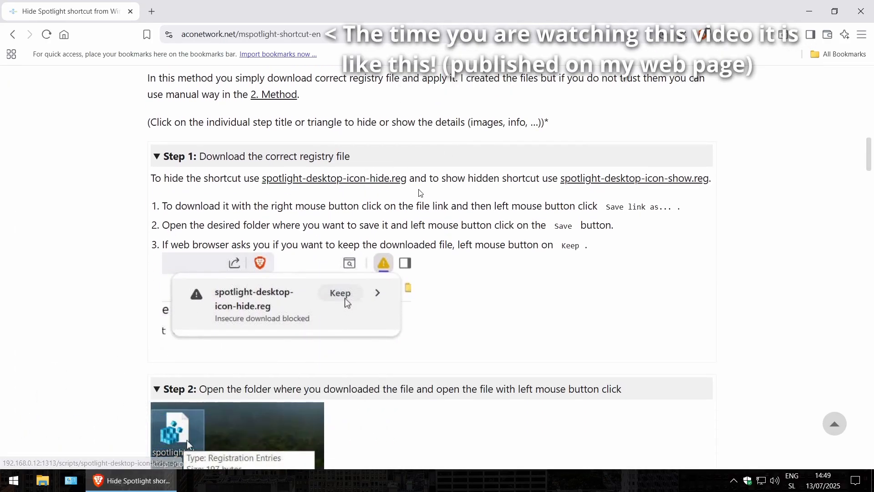
Save spotlight-desktop-icon-hide.reg from the guide to the Desktop, keep the blocked download, and inspect the file's registry text
{"action": "left_click", "coordinate": [810, 12]}
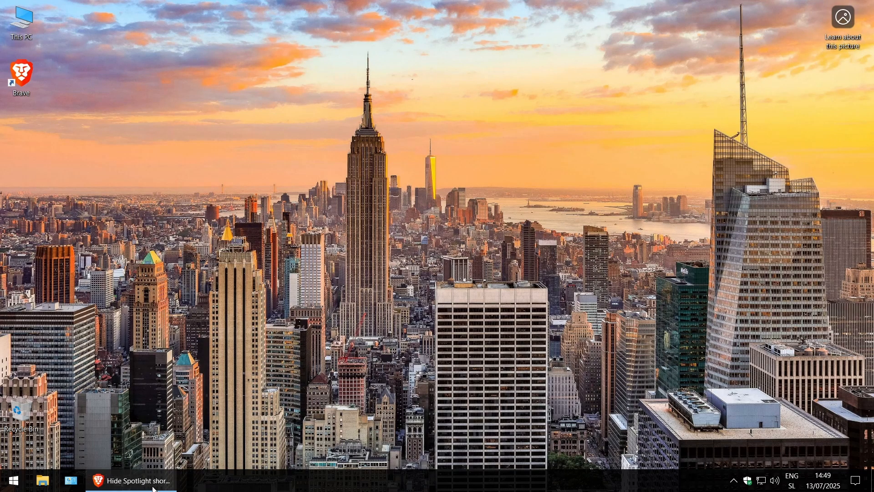
{"action": "left_click", "coordinate": [132, 480]}
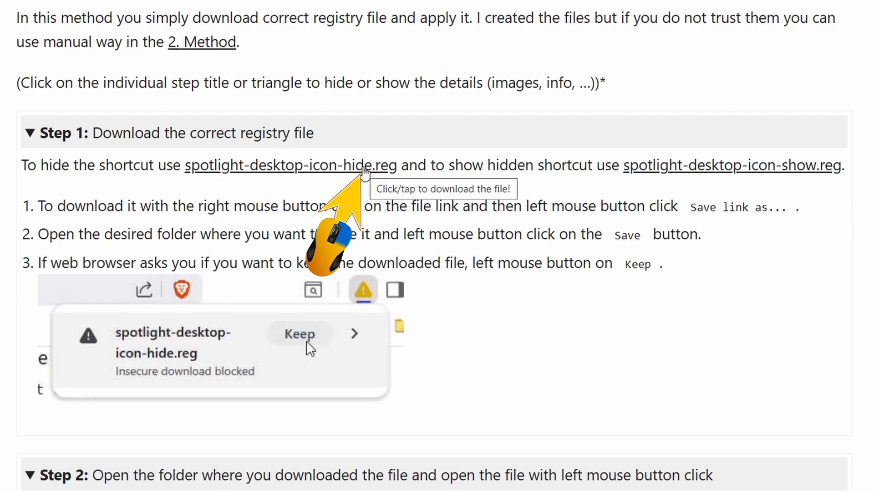
{"action": "right_click", "coordinate": [364, 172]}
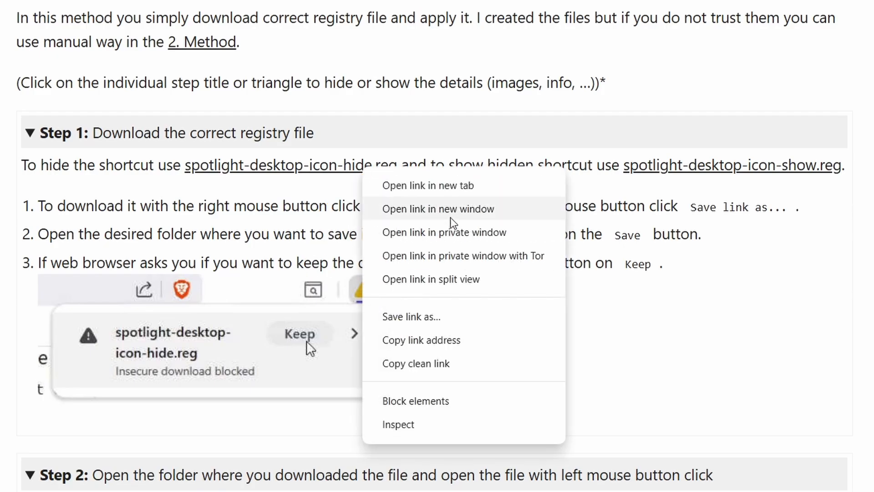
{"action": "left_click", "coordinate": [450, 314]}
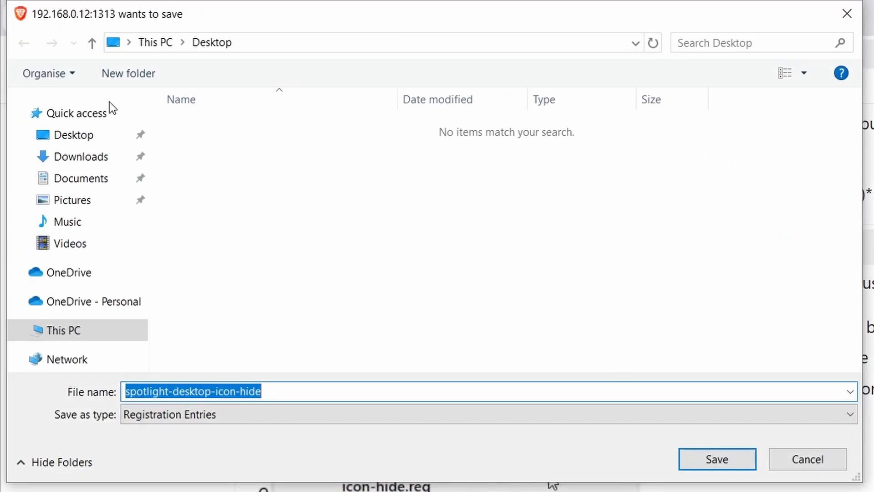
{"action": "left_click", "coordinate": [71, 145]}
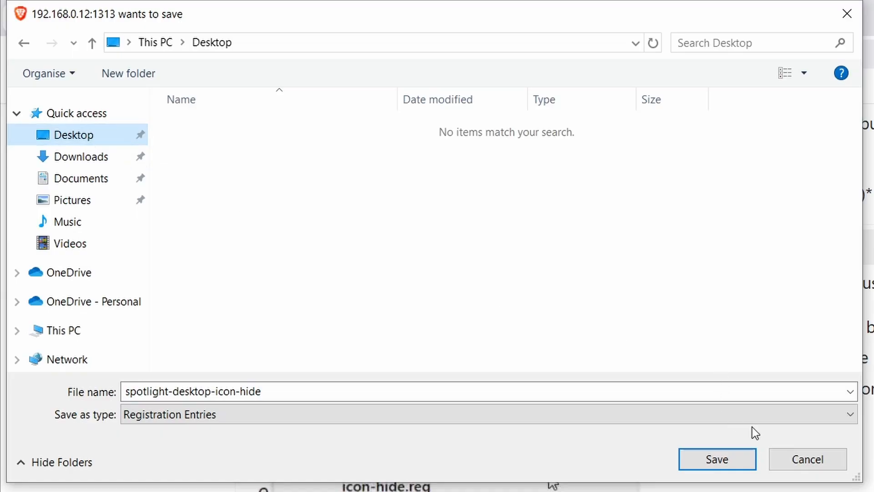
{"action": "left_click", "coordinate": [736, 461]}
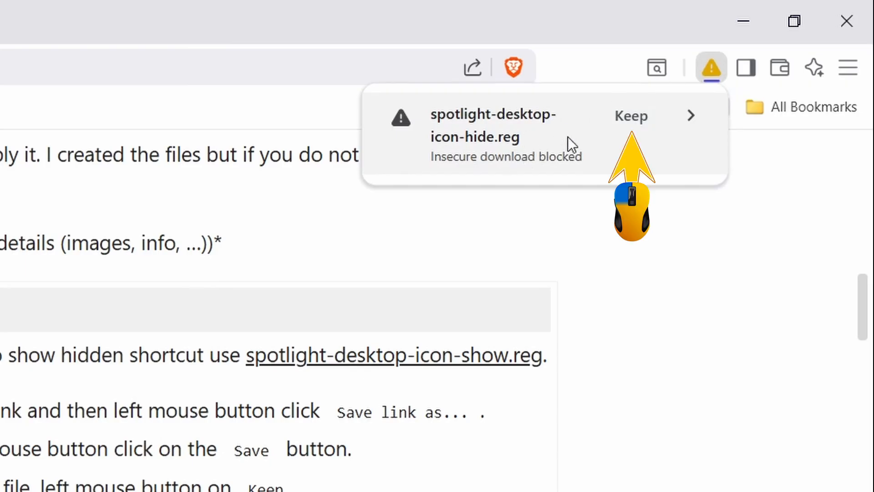
{"action": "left_click", "coordinate": [649, 119]}
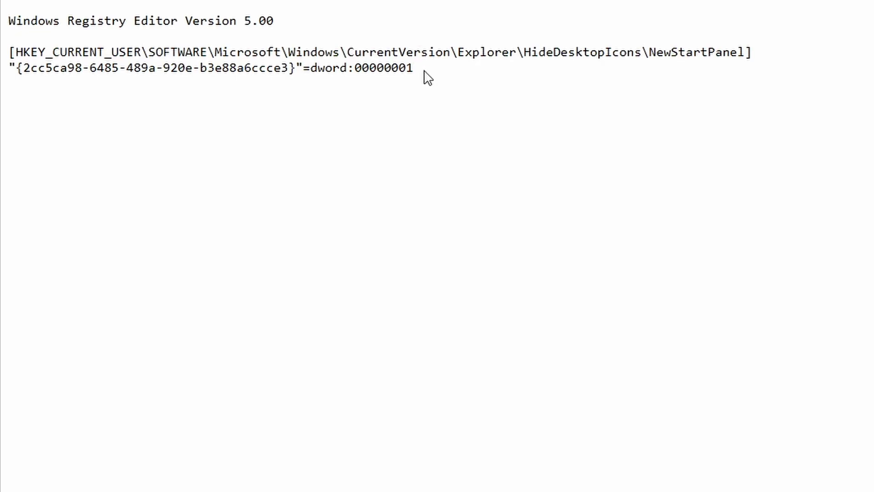
{"action": "left_click_drag", "start_coordinate": [425, 74], "coordinate": [8, 20]}
{"action": "left_click", "coordinate": [517, 100]}
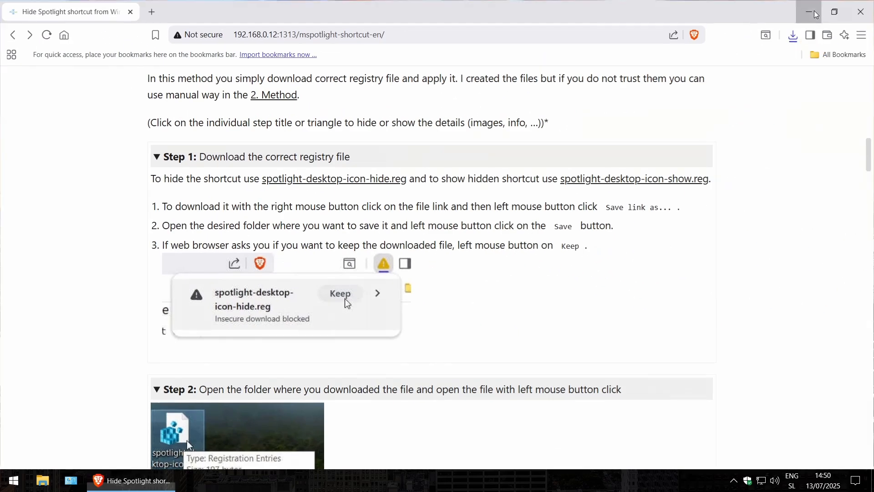
Run spotlight-desktop-icon-hide.reg from the desktop, allow it to be added to the registry, and refresh the desktop
{"action": "left_click", "coordinate": [809, 11]}
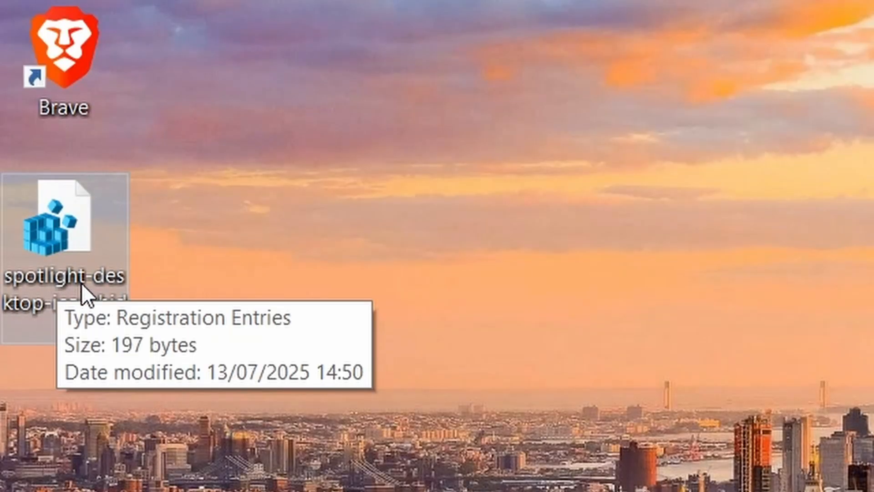
{"action": "double_click", "coordinate": [75, 252]}
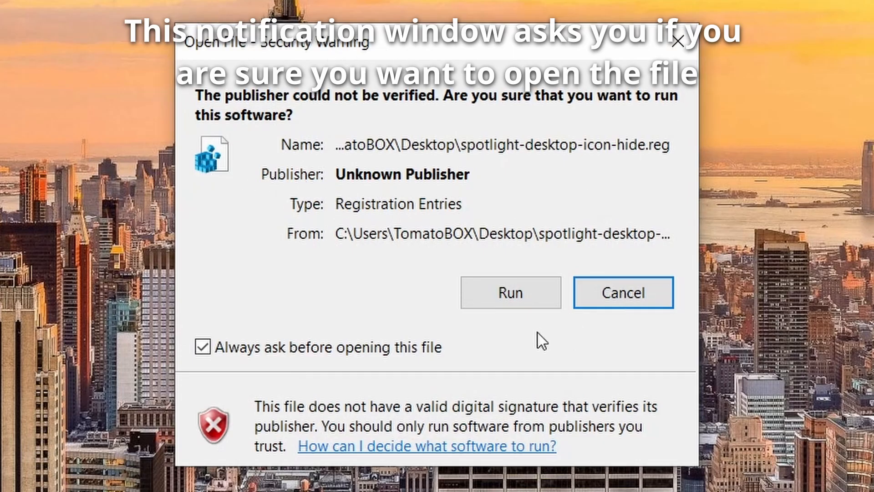
{"action": "left_click", "coordinate": [533, 300]}
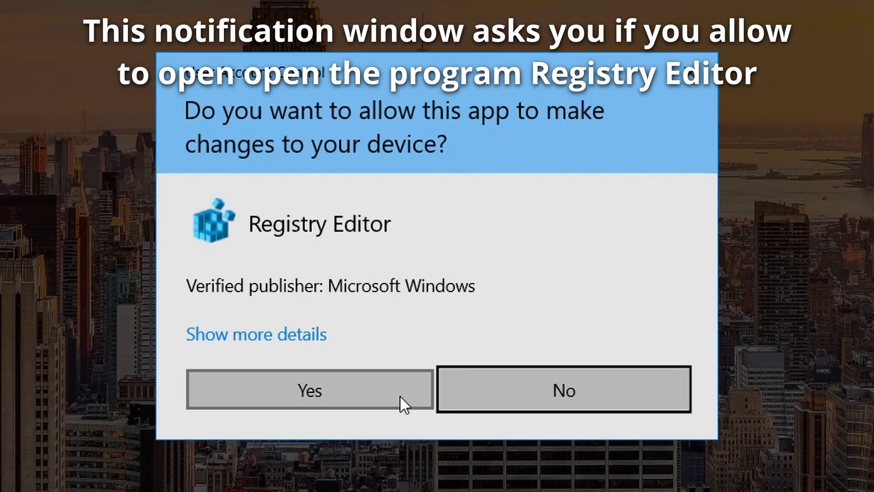
{"action": "left_click", "coordinate": [350, 392]}
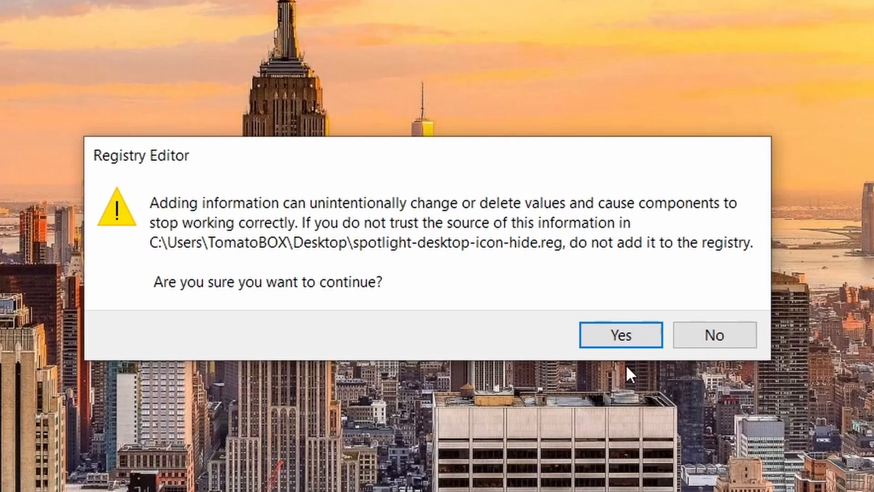
{"action": "left_click", "coordinate": [639, 340]}
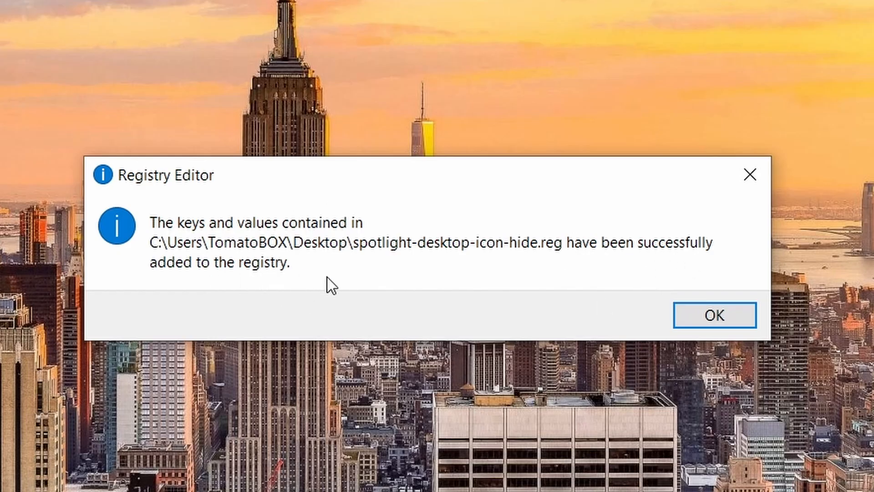
{"action": "left_click", "coordinate": [730, 319]}
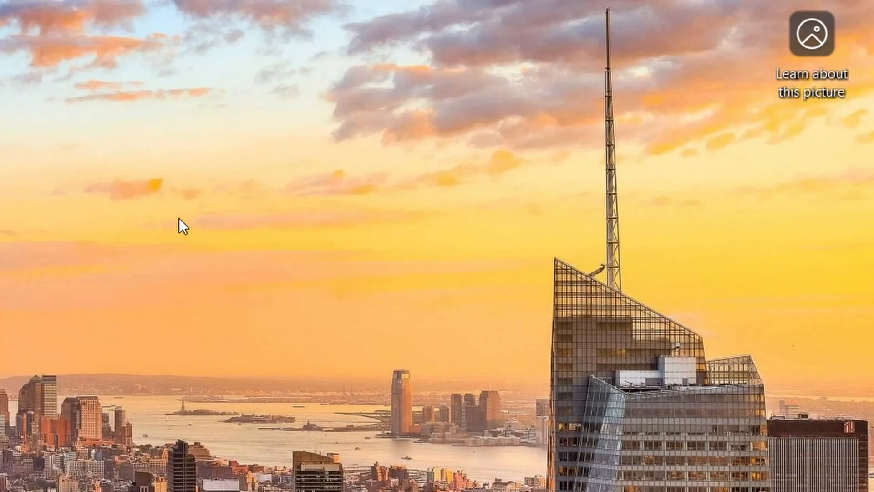
{"action": "right_click", "coordinate": [162, 199]}
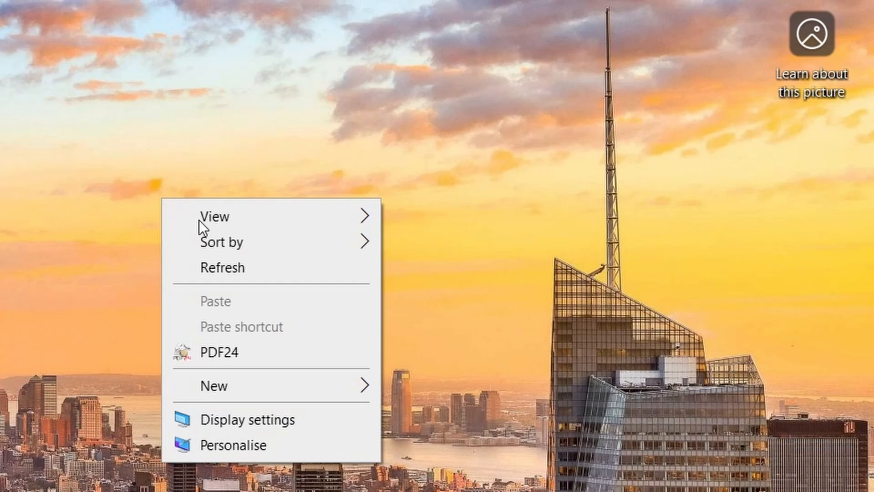
{"action": "left_click", "coordinate": [271, 272]}
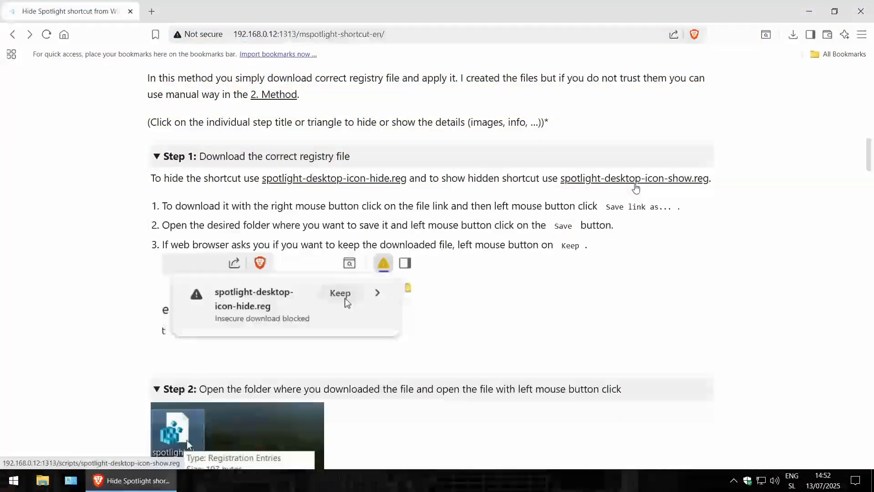
Download spotlight-desktop-icon-show.reg from the guide in Brave to the Desktop
{"action": "right_click", "coordinate": [636, 188]}
{"action": "left_click", "coordinate": [674, 246]}
{"action": "left_click", "coordinate": [447, 287]}
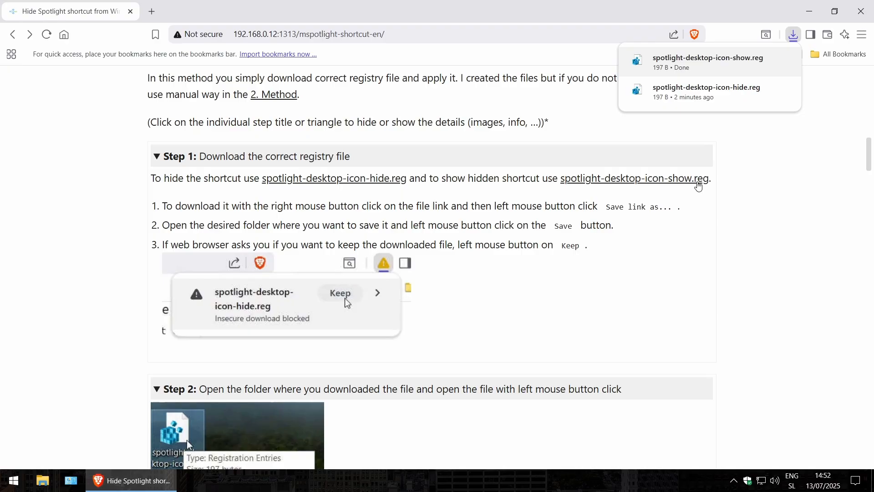
Run spotlight-desktop-icon-show.reg from the desktop and allow its values to be added to the registry
{"action": "left_click", "coordinate": [809, 11]}
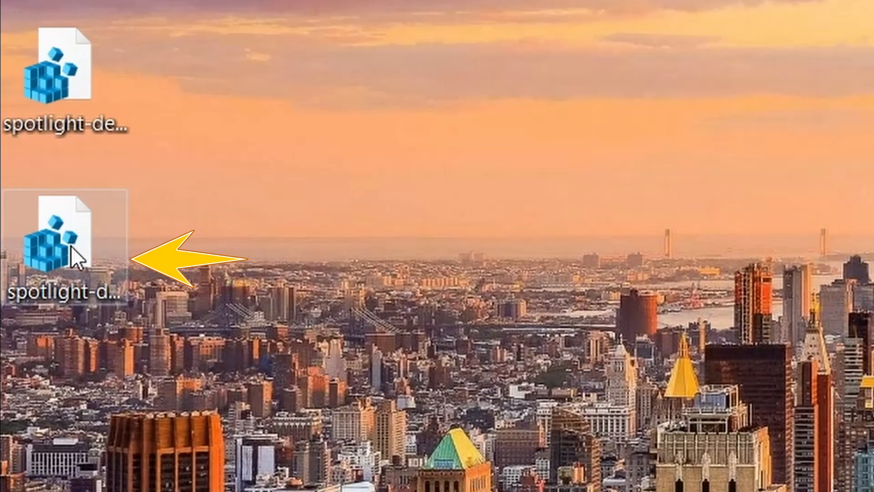
{"action": "left_click", "coordinate": [25, 193]}
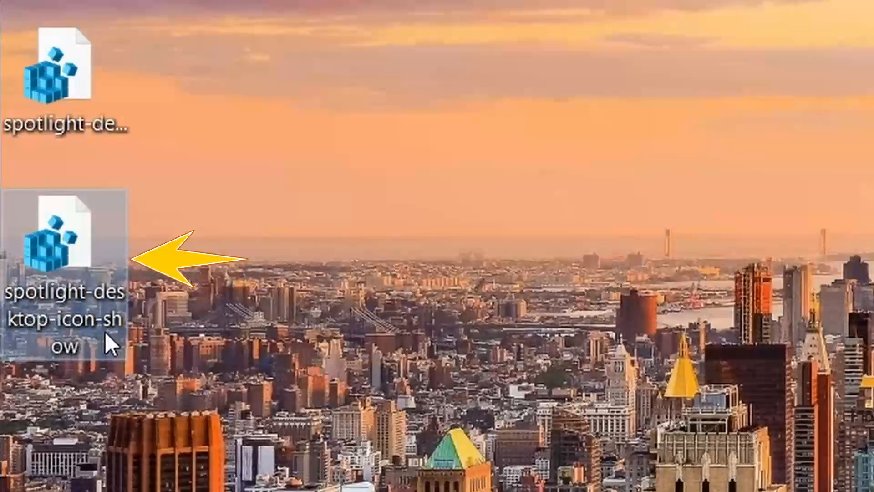
{"action": "double_click", "coordinate": [91, 256]}
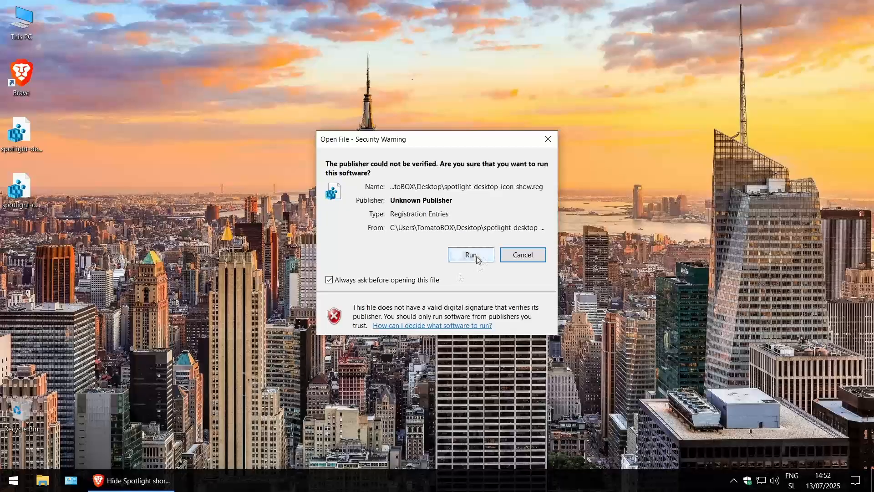
{"action": "left_click", "coordinate": [468, 253]}
{"action": "left_click", "coordinate": [397, 318]}
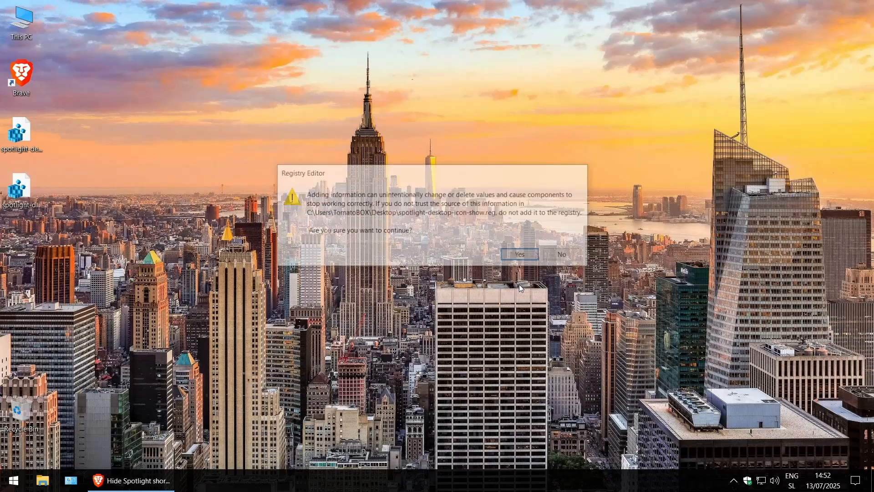
{"action": "left_click", "coordinate": [521, 254]}
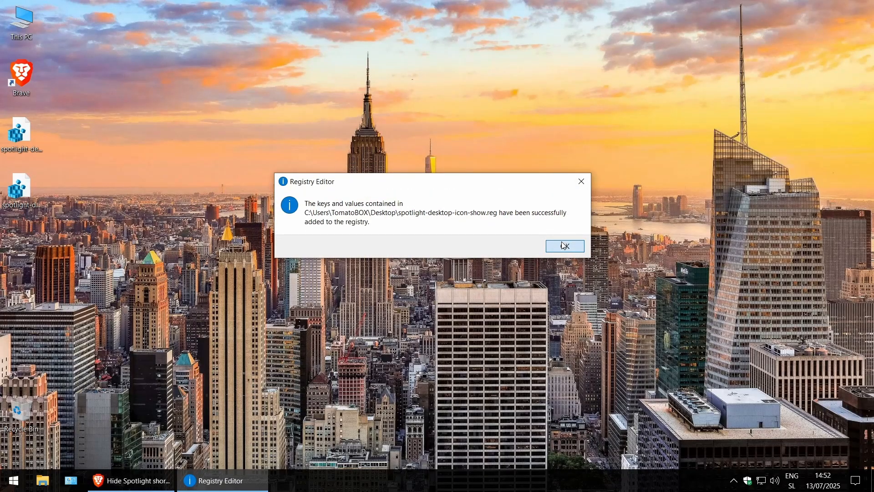
{"action": "left_click", "coordinate": [565, 246]}
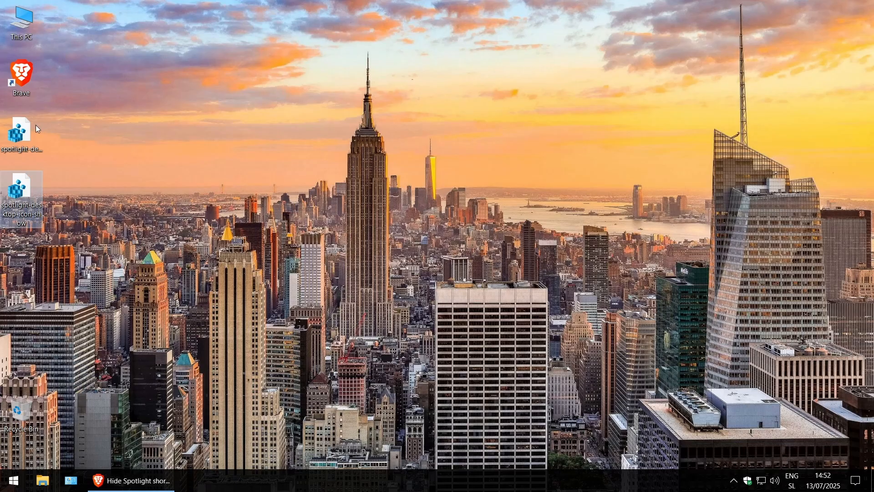
Refresh the desktop and move the Learn about this picture shortcut to the desktop's upper-right corner
{"action": "right_click", "coordinate": [460, 152]}
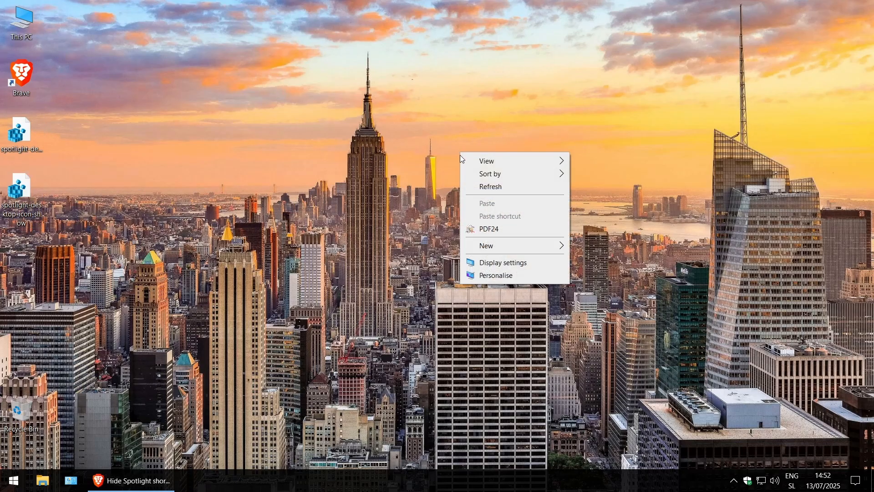
{"action": "left_click", "coordinate": [496, 192]}
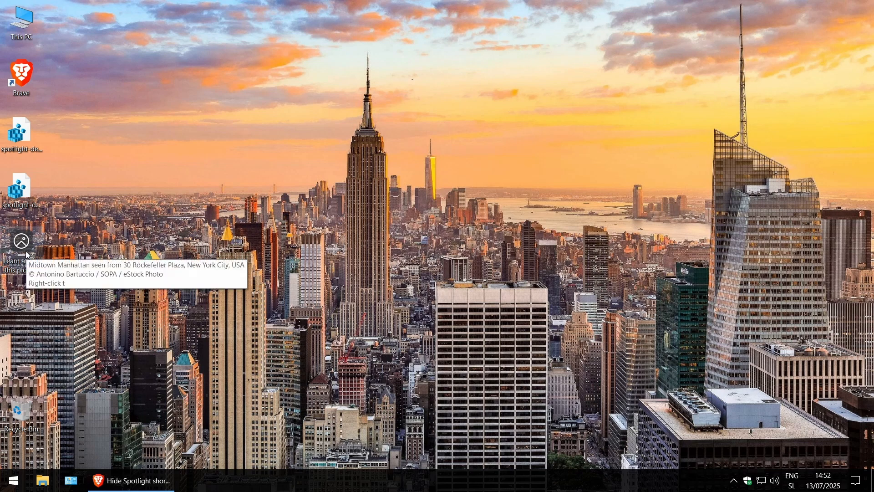
{"action": "left_click_drag", "start_coordinate": [715, 127], "coordinate": [846, 36]}
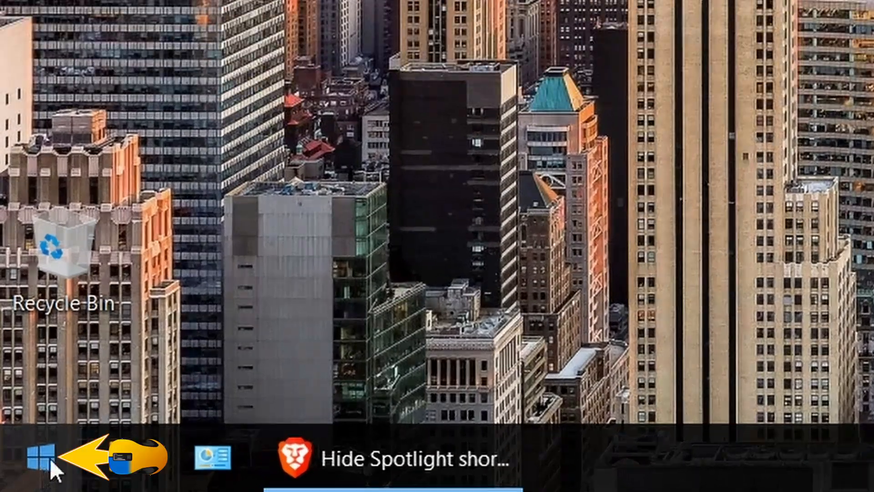
Open Registry Editor and allow it to make changes to the device
{"action": "left_click", "coordinate": [44, 458]}
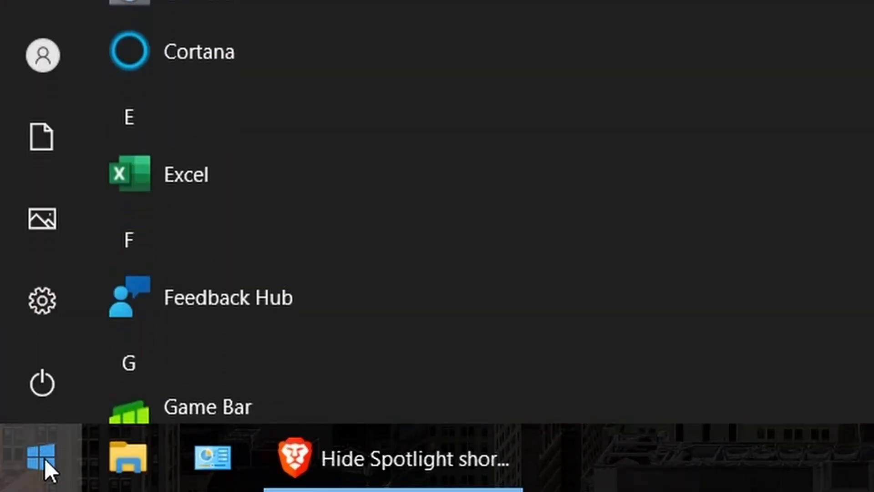
{"action": "type", "text": "reg"}
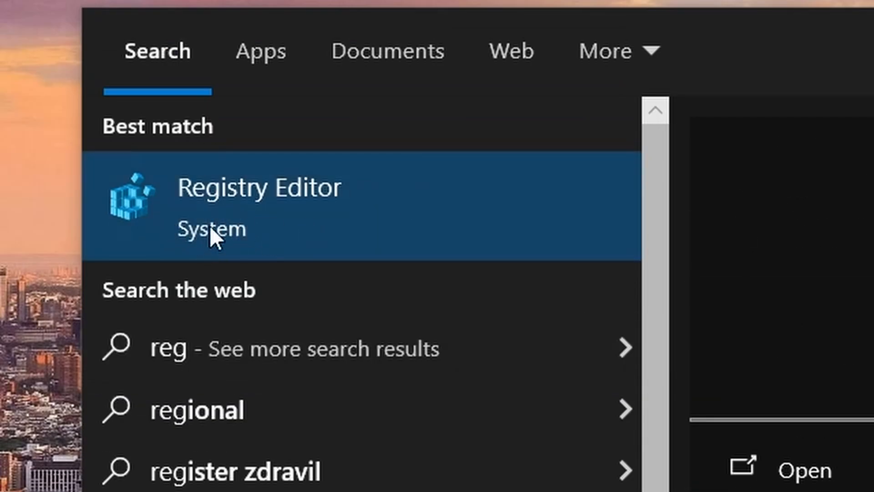
{"action": "left_click", "coordinate": [396, 233]}
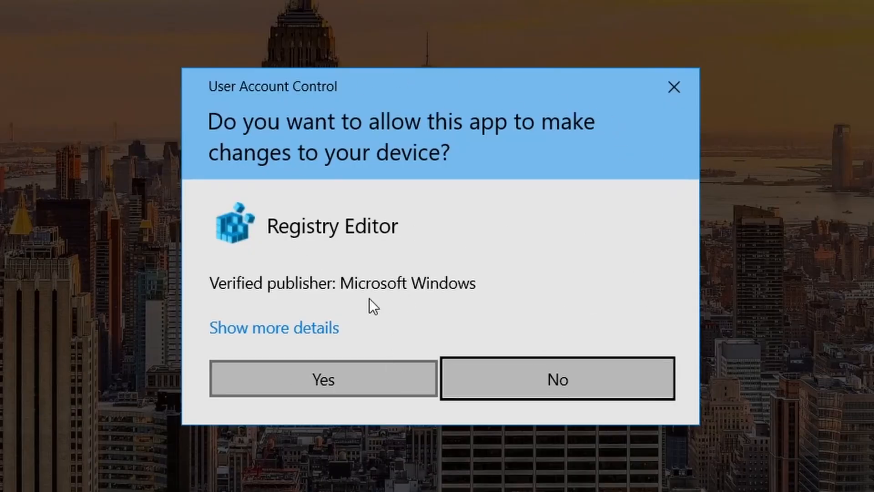
{"action": "left_click", "coordinate": [346, 384]}
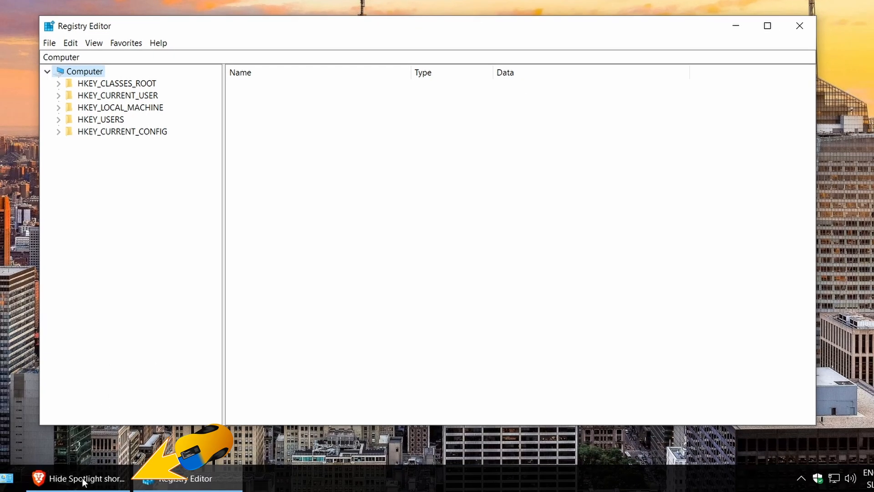
Copy the key location from the guide in Brave and go to Computer\HKEY_CURRENT_USER\SOFTWARE\Microsoft\Windows\CurrentVersion\Explorer\HideDesktopIcons\NewStartPanel in Registry Editor
{"action": "left_click", "coordinate": [78, 485]}
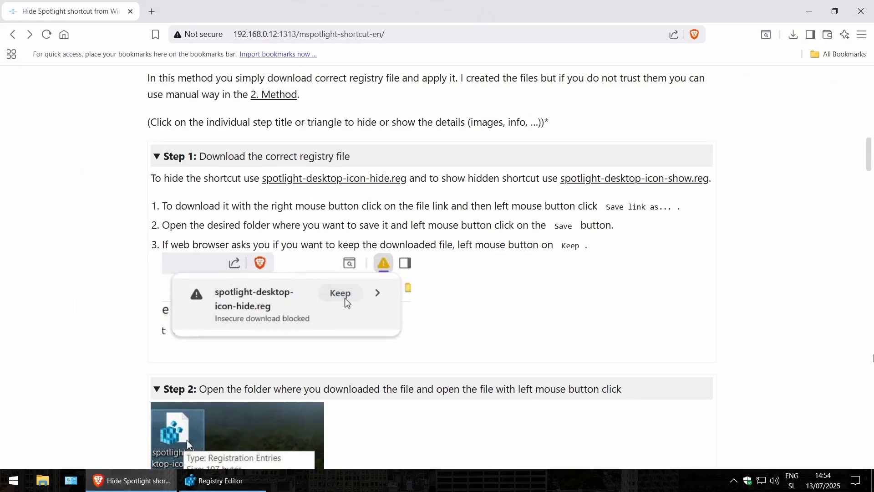
{"action": "left_click_drag", "start_coordinate": [870, 161], "coordinate": [870, 269]}
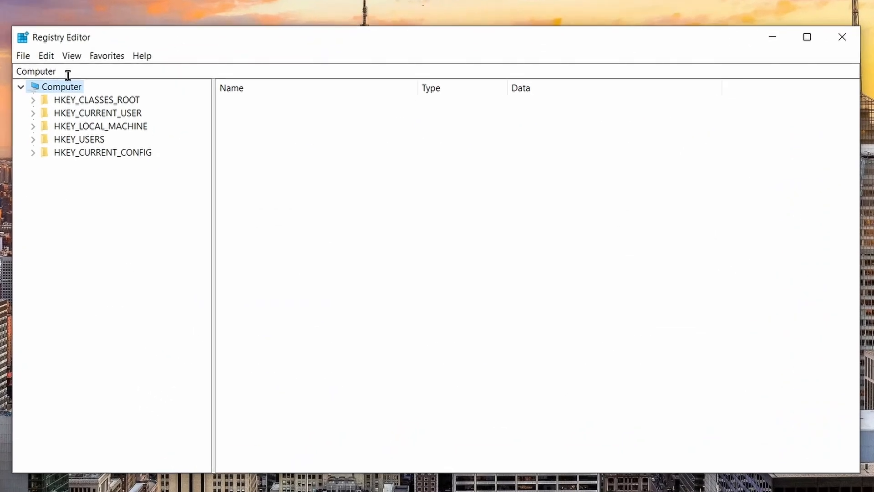
{"action": "left_click", "coordinate": [103, 101]}
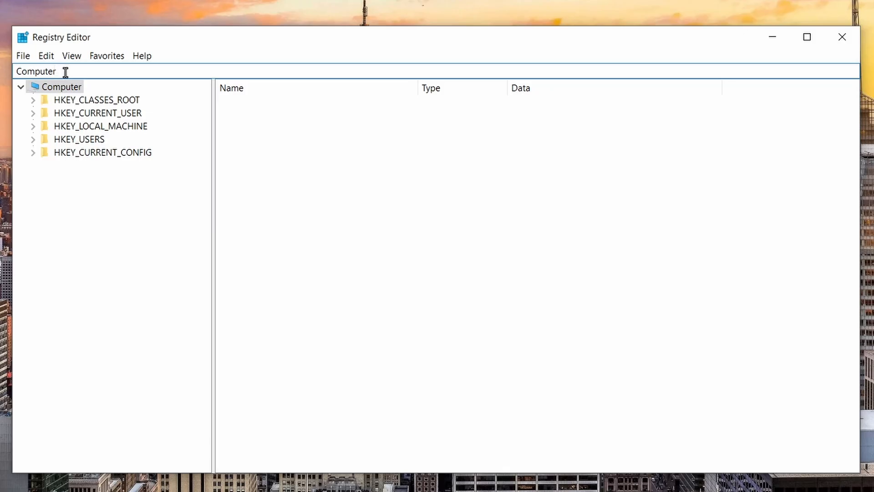
{"action": "double_click", "coordinate": [34, 69]}
{"action": "key", "text": "BackSpace"}
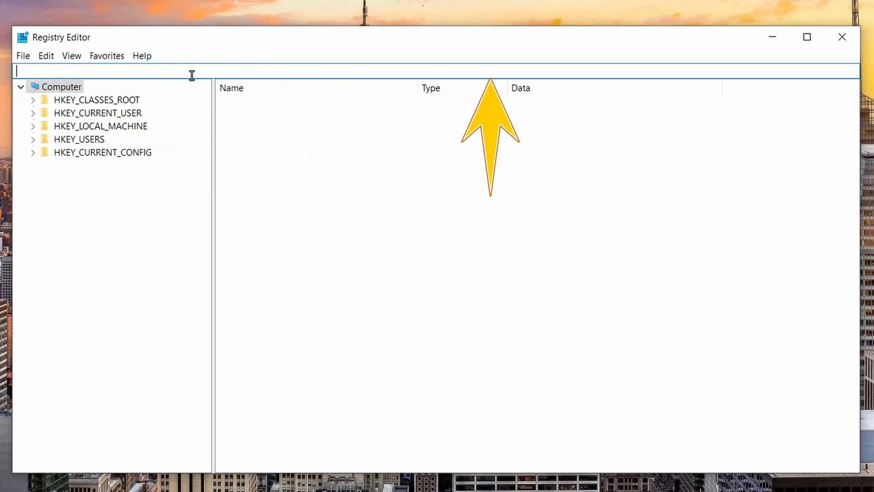
{"action": "right_click", "coordinate": [115, 72]}
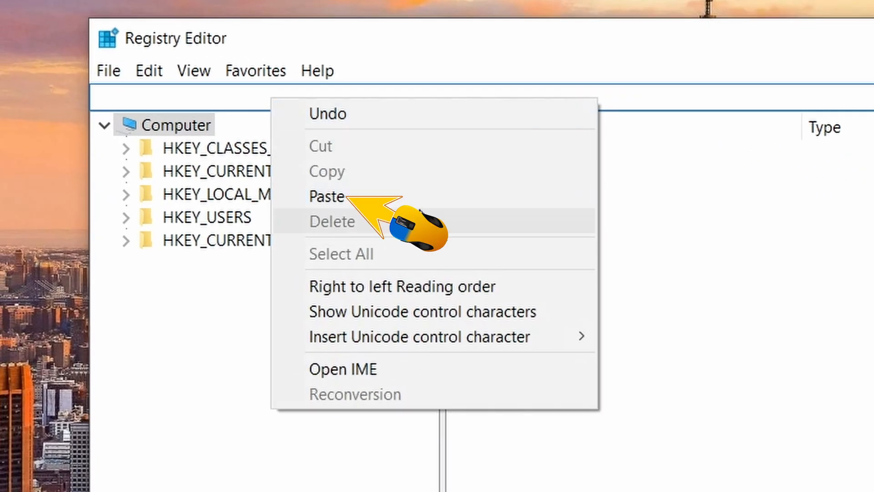
{"action": "left_click", "coordinate": [425, 188]}
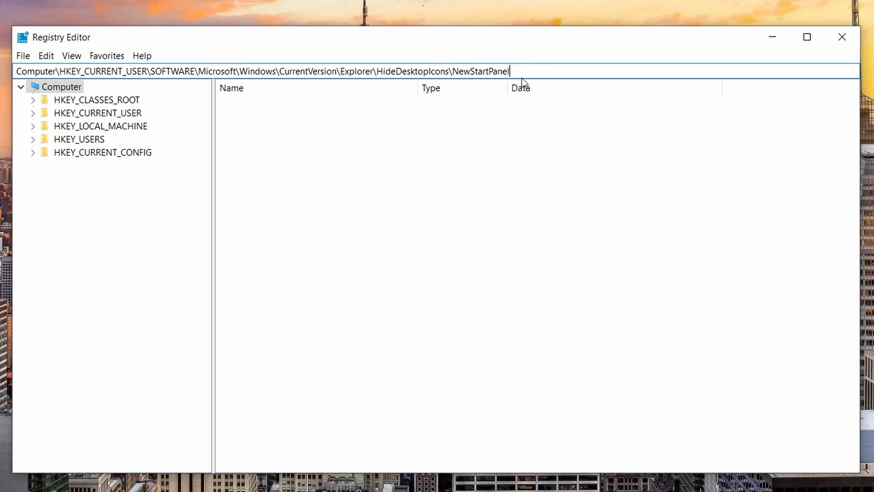
{"action": "key", "text": "Return"}
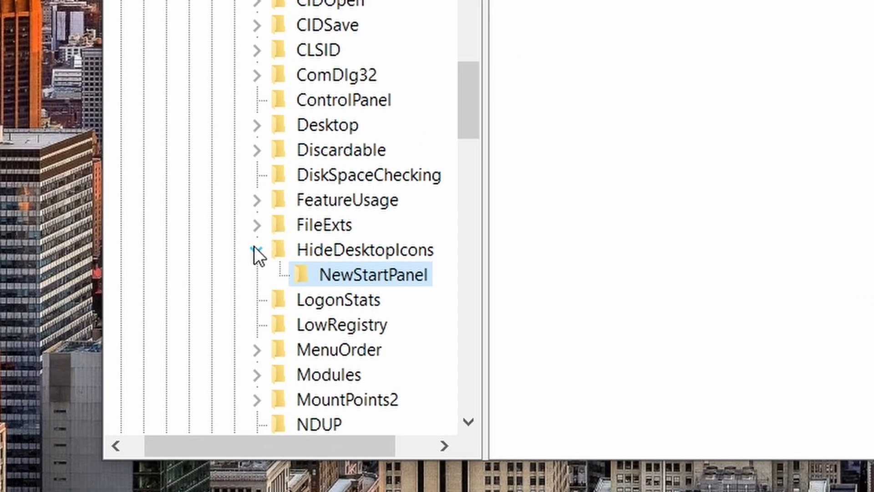
Reopen NewStartPanel through the HideDesktopIcons key in the tree and select its {2cc5ca98-6485-489a-920e-b3e88a6ccce3} value
{"action": "left_click", "coordinate": [255, 248]}
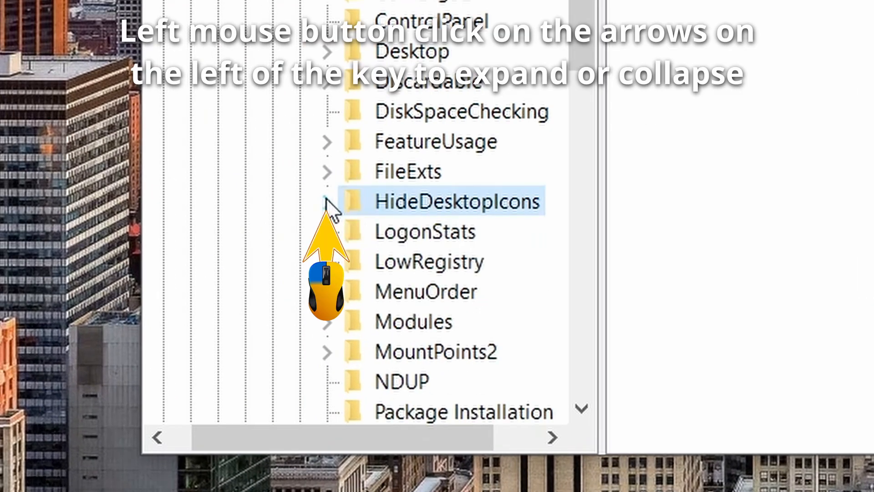
{"action": "left_click", "coordinate": [256, 248]}
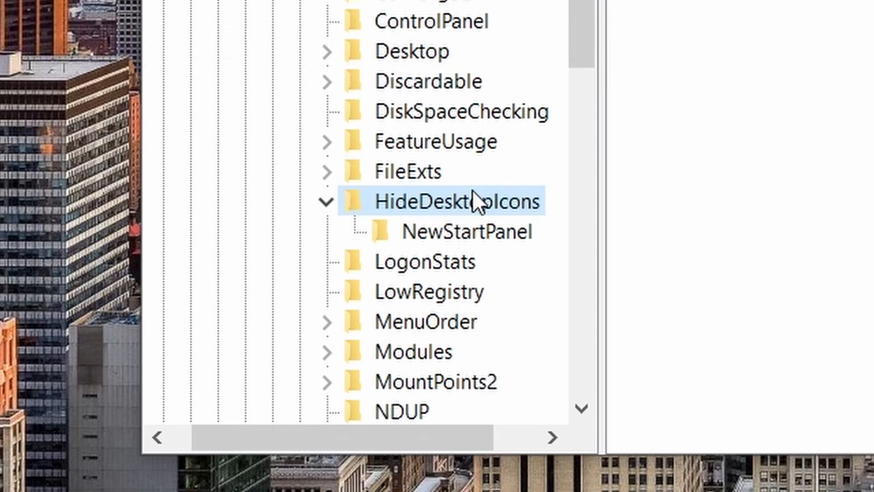
{"action": "left_click", "coordinate": [474, 235]}
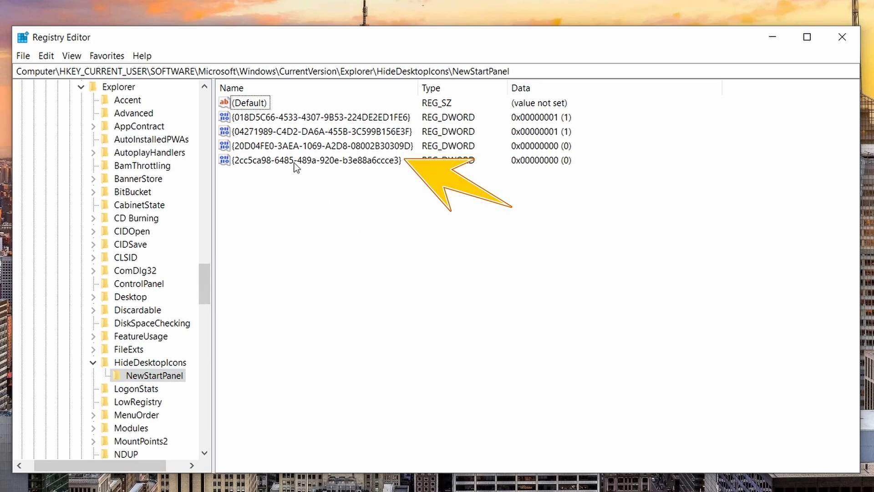
{"action": "left_click", "coordinate": [294, 162]}
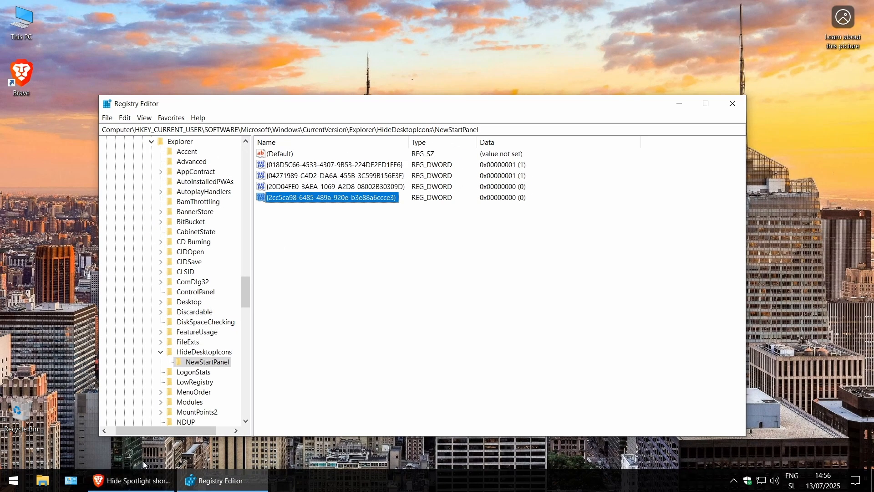
Copy the value name {2cc5ca98-6485-489a-920e-b3e88a6ccce3} from Step 4 of the guide in Brave and return to Registry Editor
{"action": "left_click", "coordinate": [136, 485]}
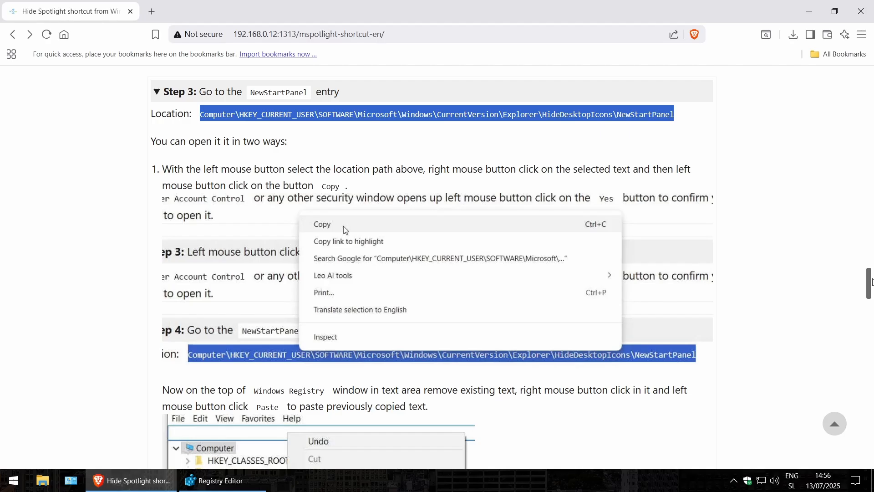
{"action": "mouse_move", "coordinate": [873, 283]}
{"action": "left_mouse_down"}
{"action": "mouse_move", "coordinate": [872, 327]}
{"action": "mouse_move", "coordinate": [872, 292]}
{"action": "left_mouse_up"}
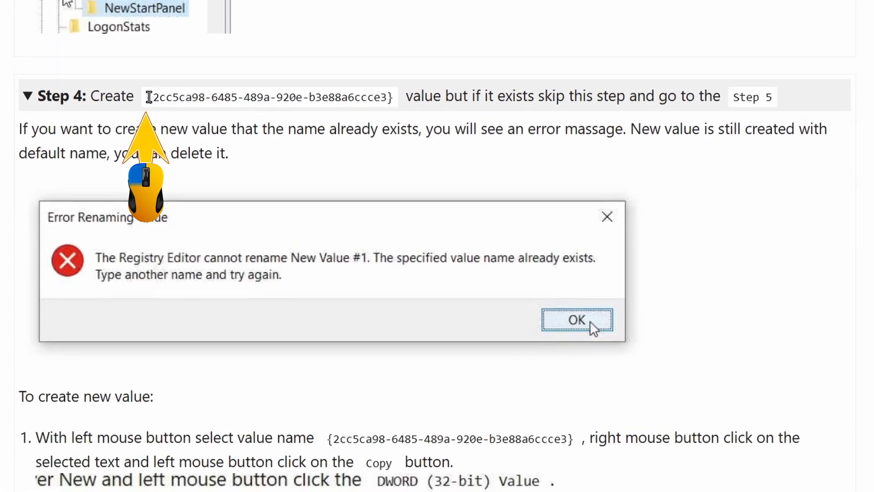
{"action": "left_click_drag", "start_coordinate": [148, 97], "coordinate": [394, 106]}
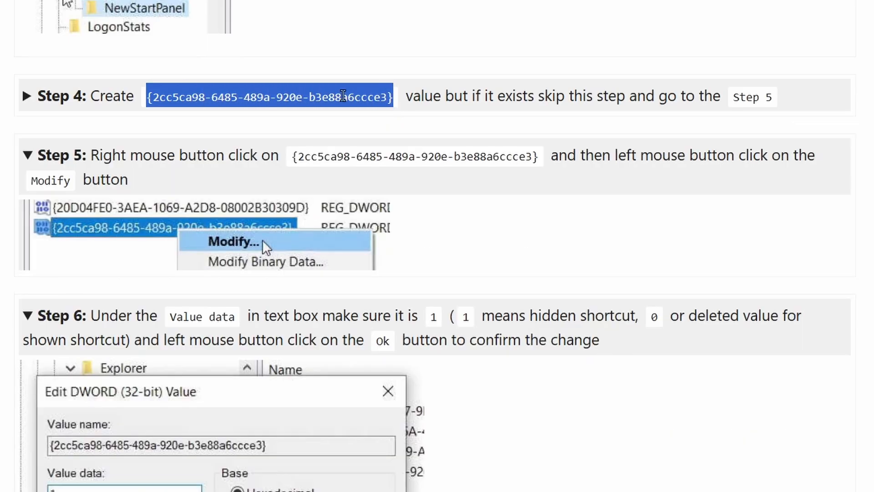
{"action": "right_click", "coordinate": [290, 93]}
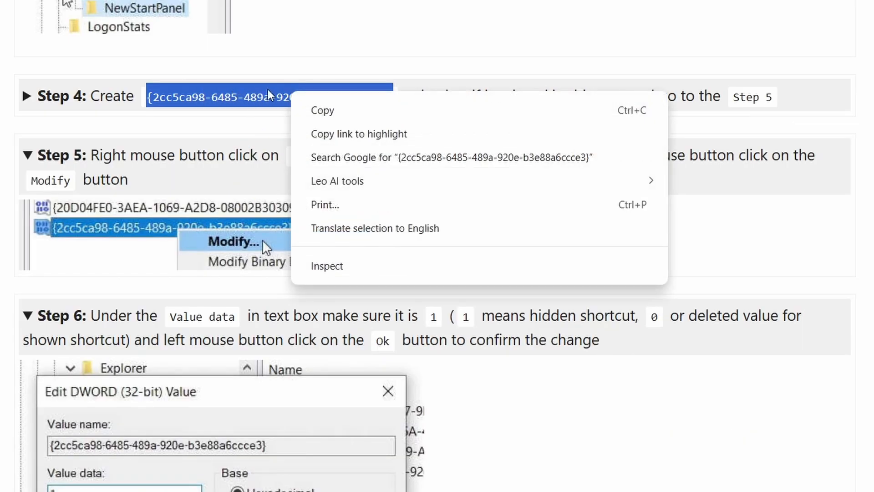
{"action": "left_click", "coordinate": [351, 115]}
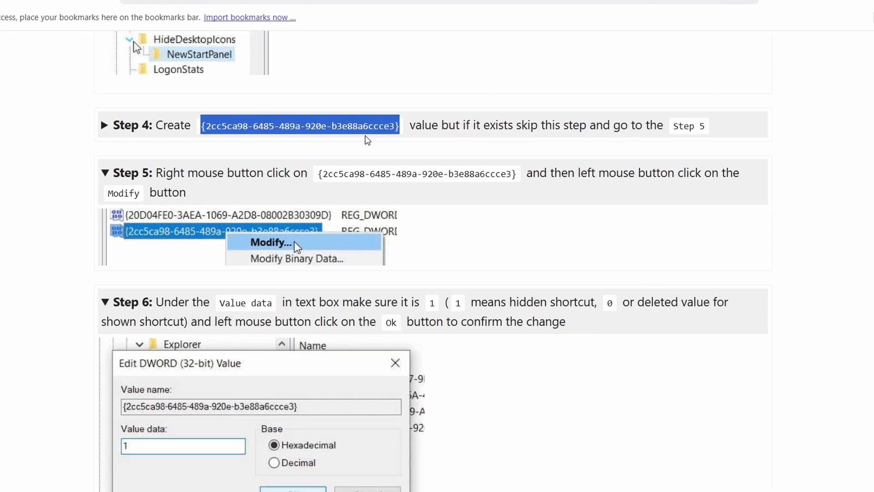
{"action": "left_click", "coordinate": [809, 11]}
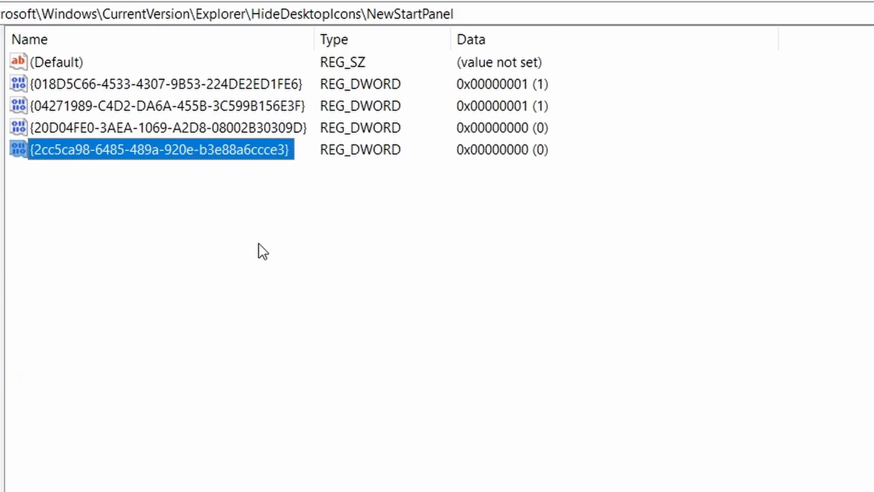
Try to create a DWORD (32-bit) value named {2cc5ca98-6485-489a-920e-b3e88a6ccce3} in the NewStartPanel key
{"action": "right_click", "coordinate": [687, 141]}
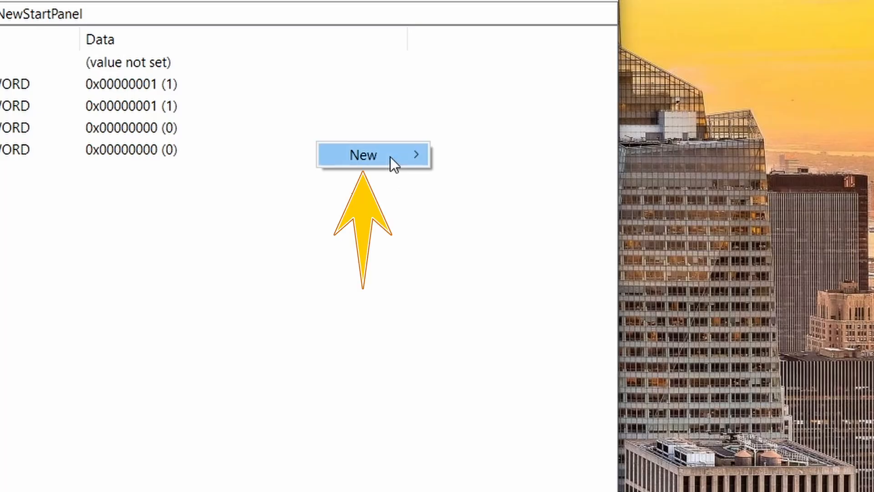
{"action": "mouse_move", "coordinate": [760, 156]}
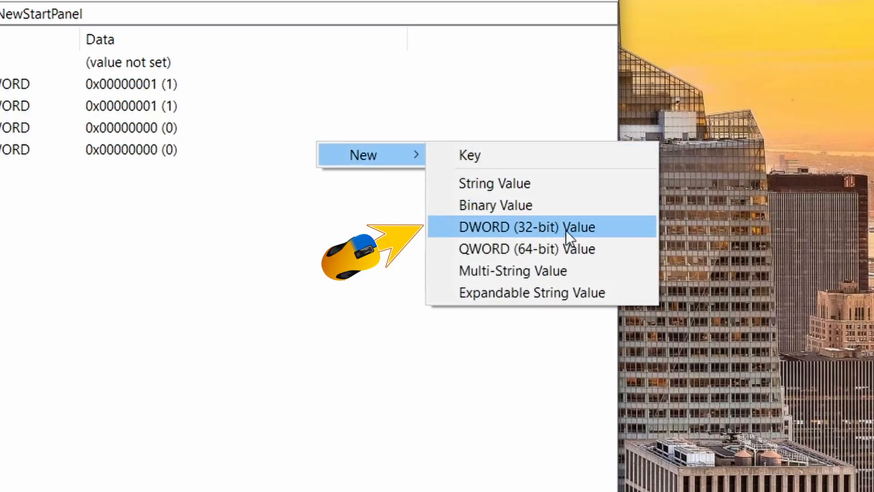
{"action": "left_click", "coordinate": [594, 228]}
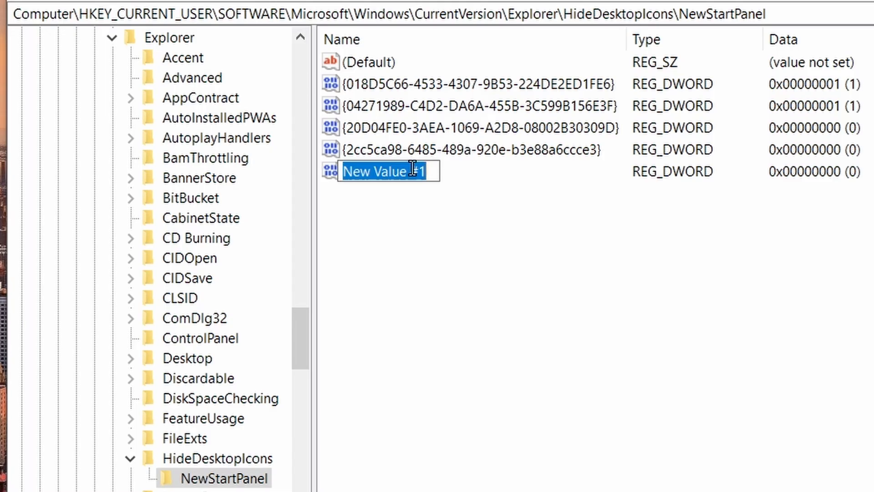
{"action": "right_click", "coordinate": [390, 172]}
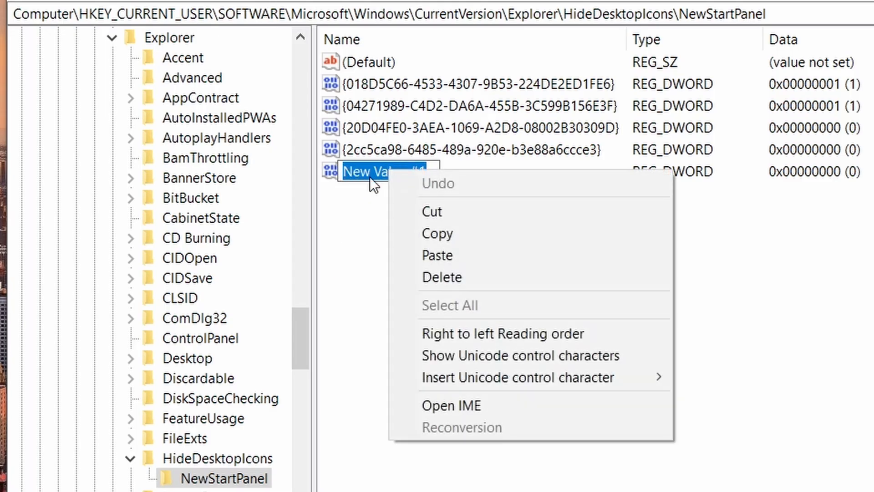
{"action": "left_click", "coordinate": [475, 256]}
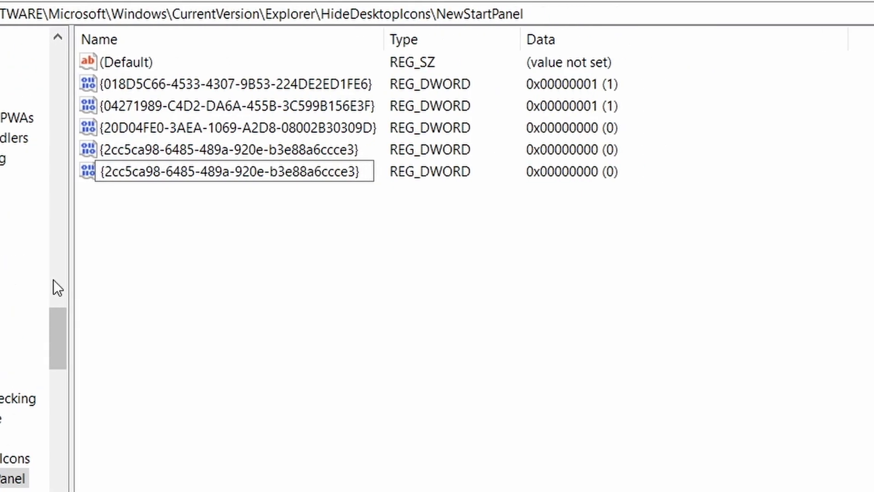
{"action": "key", "text": "Return"}
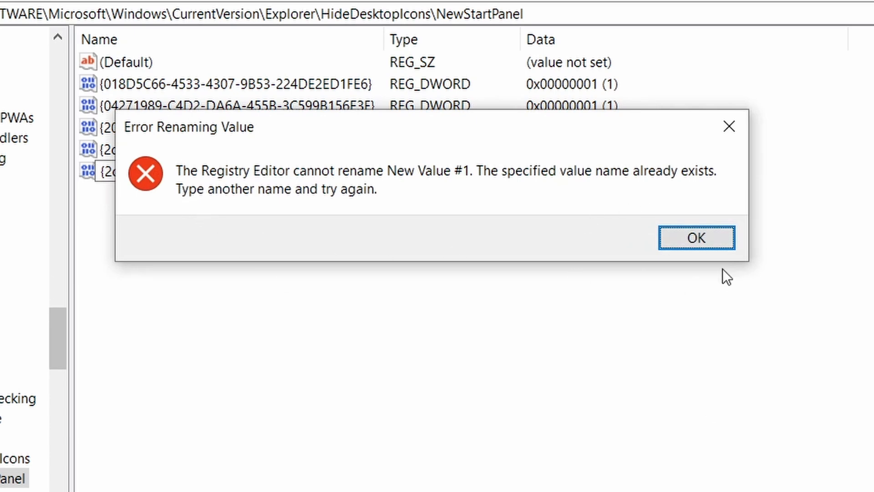
{"action": "left_click", "coordinate": [714, 240]}
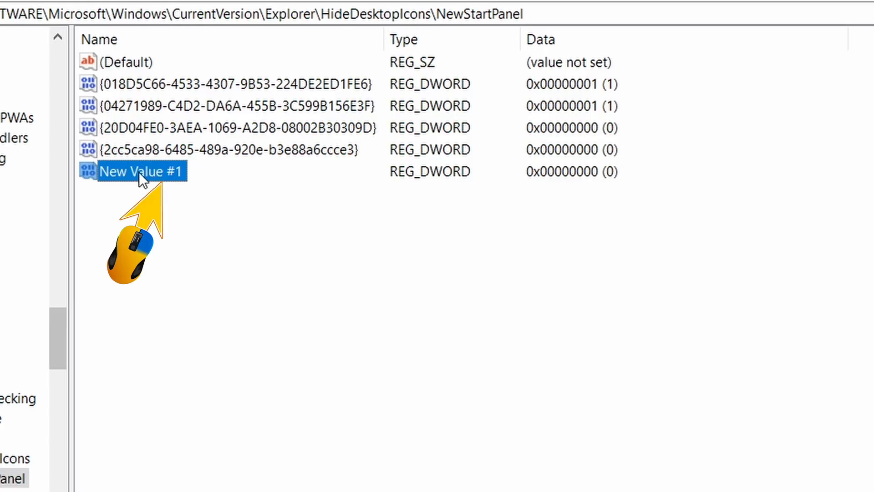
Delete the New Value #1 entry from the NewStartPanel key and confirm the deletion
{"action": "right_click", "coordinate": [163, 174]}
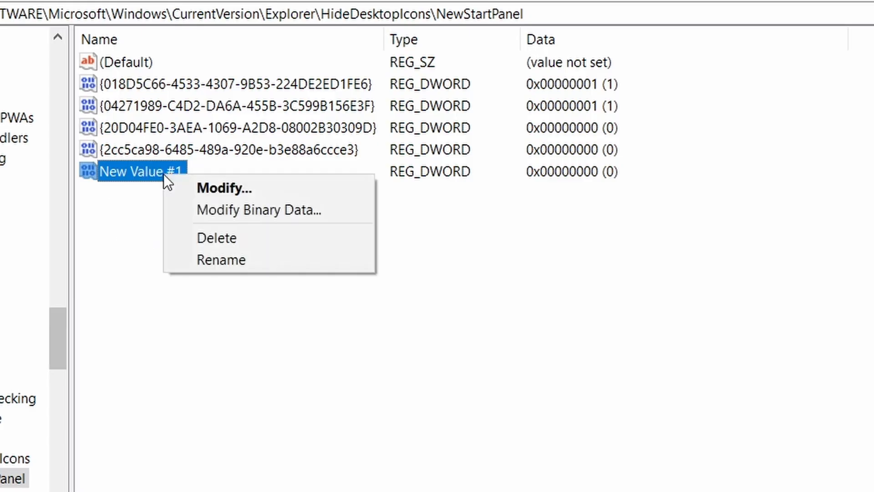
{"action": "left_click", "coordinate": [272, 239]}
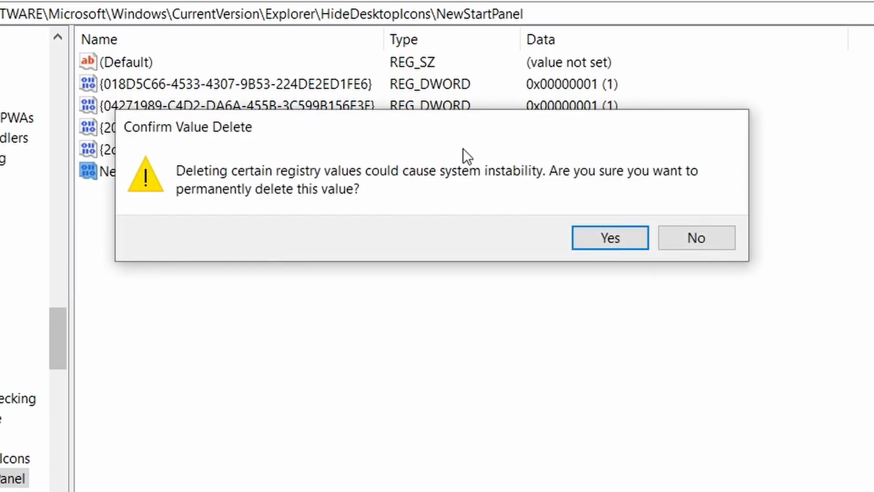
{"action": "left_click", "coordinate": [626, 244]}
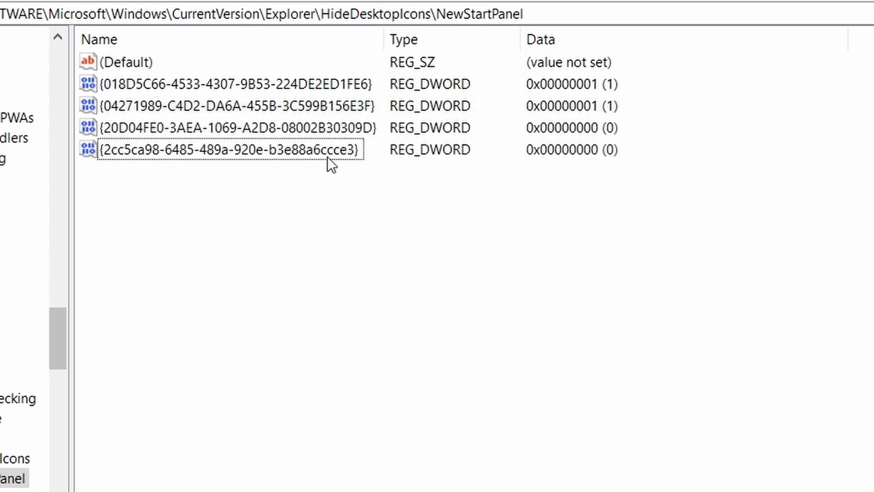
Delete the {2cc5ca98-6485-489a-920e-b3e88a6ccce3} value from the NewStartPanel key and confirm the deletion
{"action": "left_click", "coordinate": [309, 157]}
{"action": "right_click", "coordinate": [308, 157]}
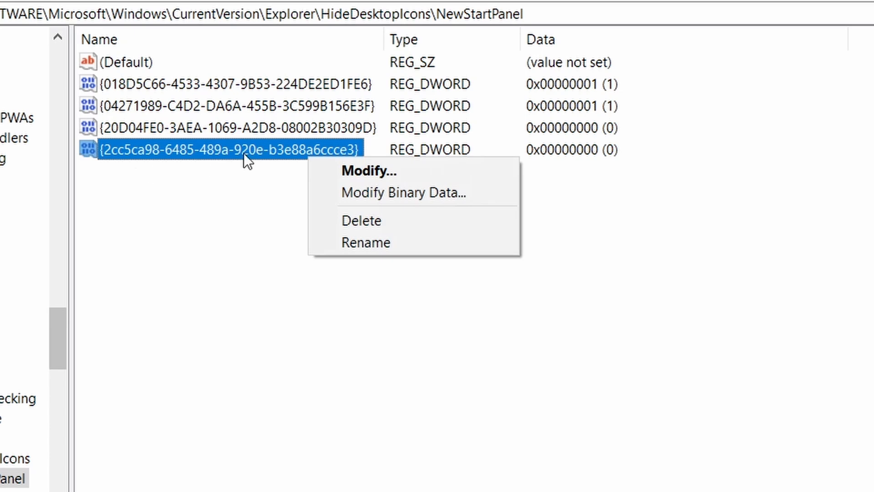
{"action": "left_click", "coordinate": [402, 220]}
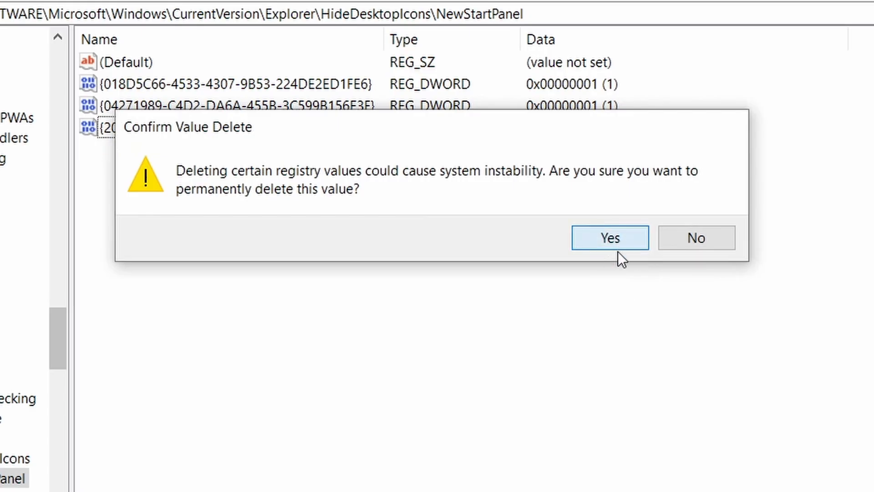
{"action": "left_click", "coordinate": [618, 248]}
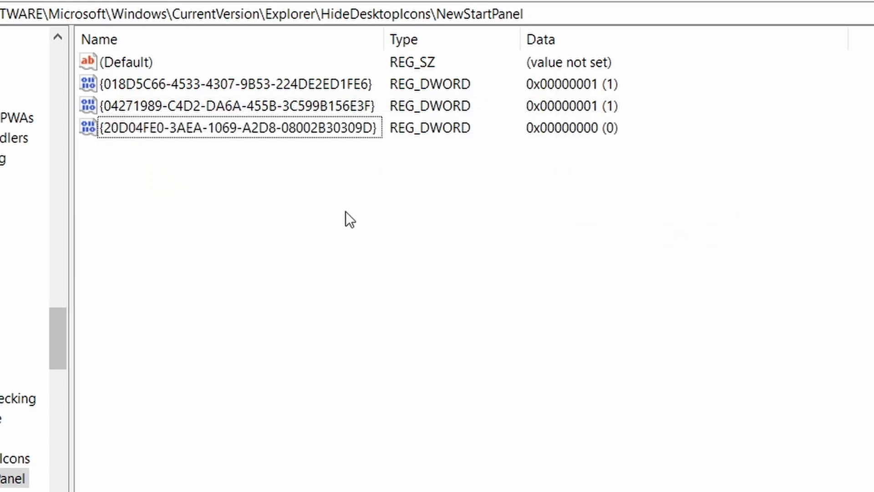
Create a DWORD (32-bit) value in the NewStartPanel key, naming it with the copied {2cc5ca98-6485-489a-920e-b3e88a6ccce3}
{"action": "right_click", "coordinate": [343, 192]}
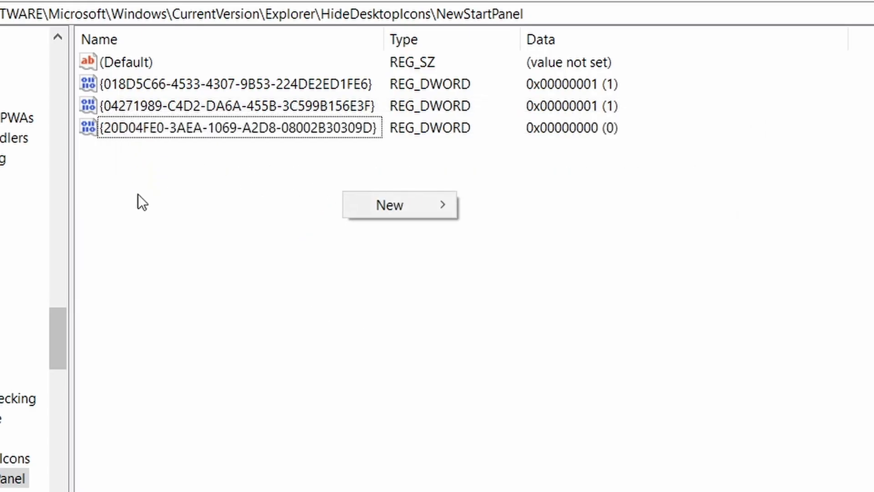
{"action": "mouse_move", "coordinate": [395, 205]}
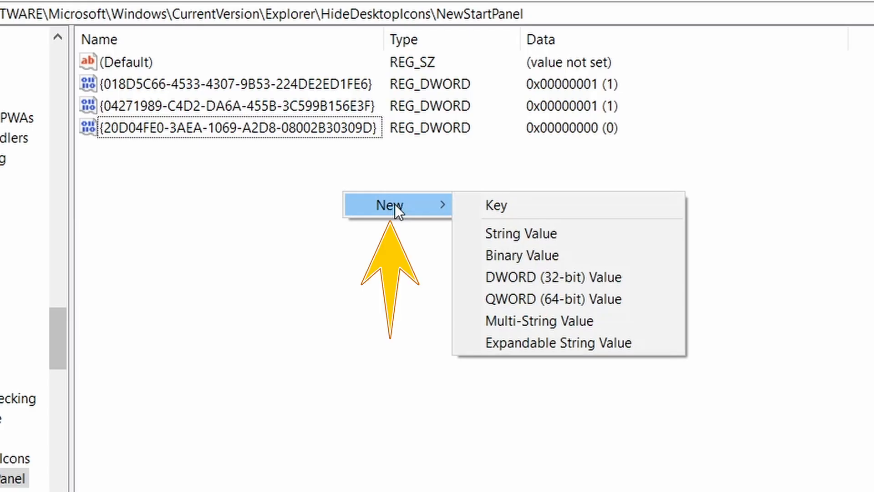
{"action": "left_click", "coordinate": [627, 279]}
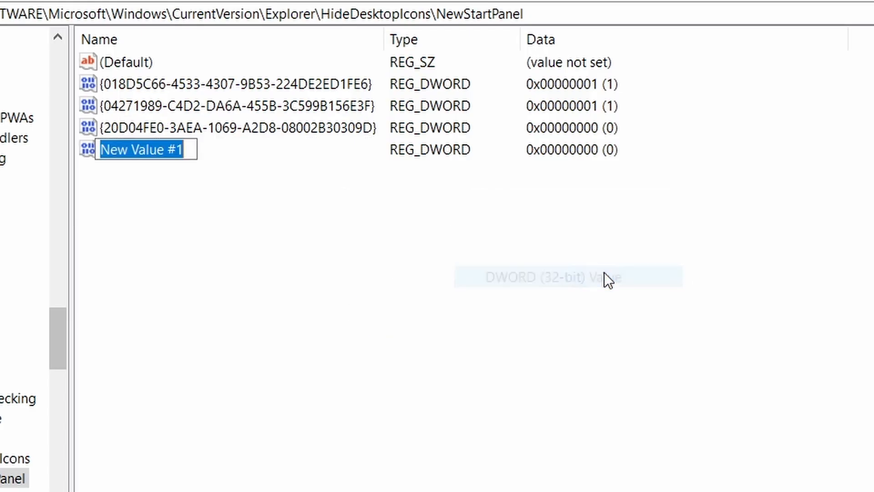
{"action": "right_click", "coordinate": [157, 142]}
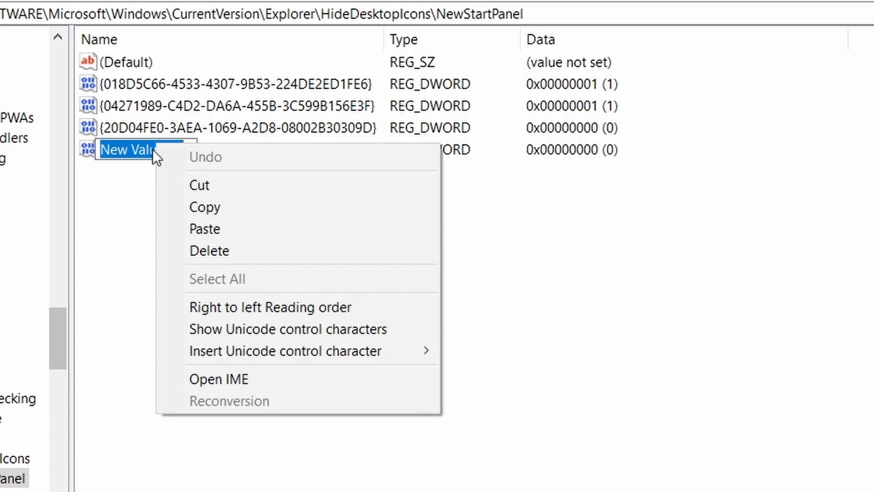
{"action": "left_click", "coordinate": [266, 232]}
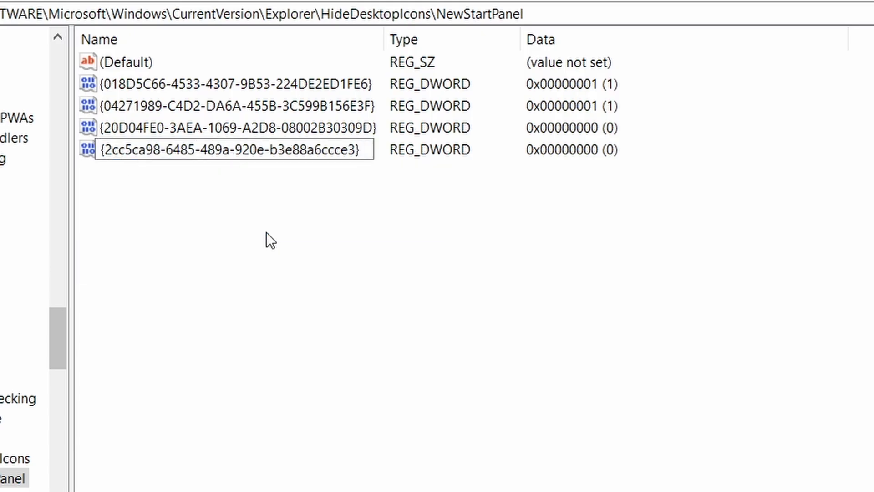
{"action": "key", "text": "Return"}
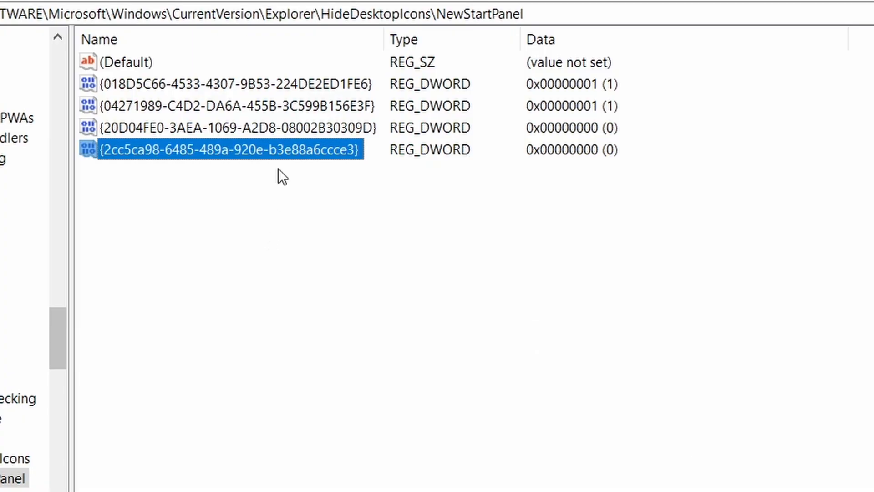
Set the value data of {2cc5ca98-6485-489a-920e-b3e88a6ccce3} to 1 in hexadecimal base and refresh the desktop to hide the Spotlight shortcut
{"action": "right_click", "coordinate": [256, 149]}
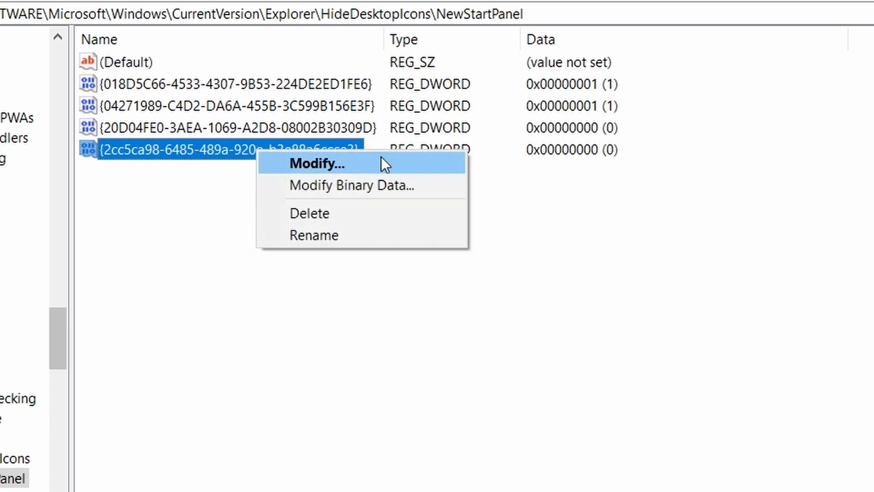
{"action": "left_click", "coordinate": [357, 160]}
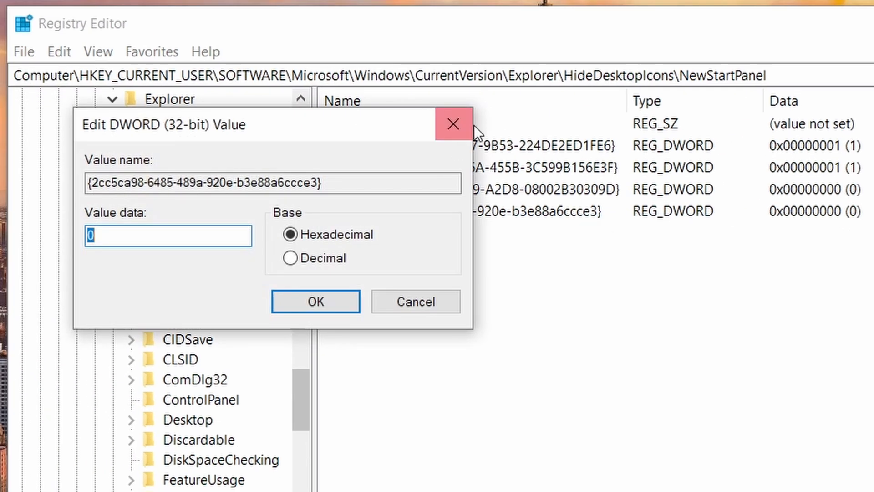
{"action": "left_click", "coordinate": [448, 126]}
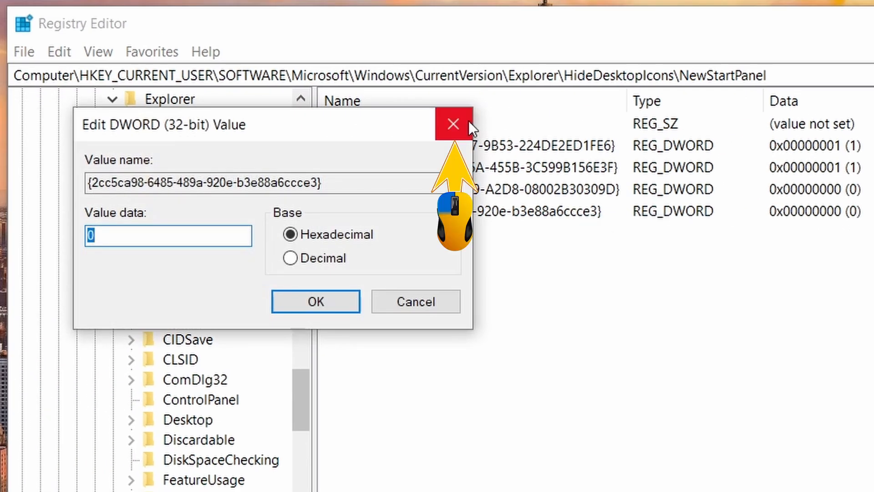
{"action": "double_click", "coordinate": [509, 220]}
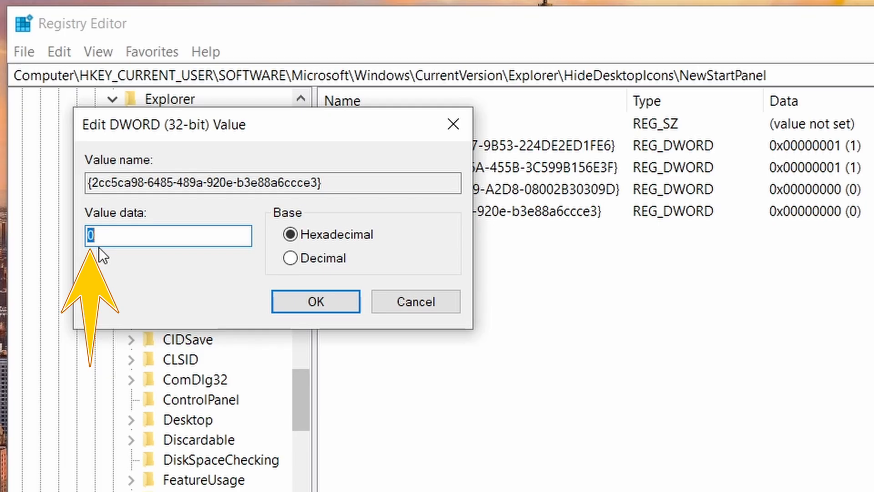
{"action": "type", "text": "1"}
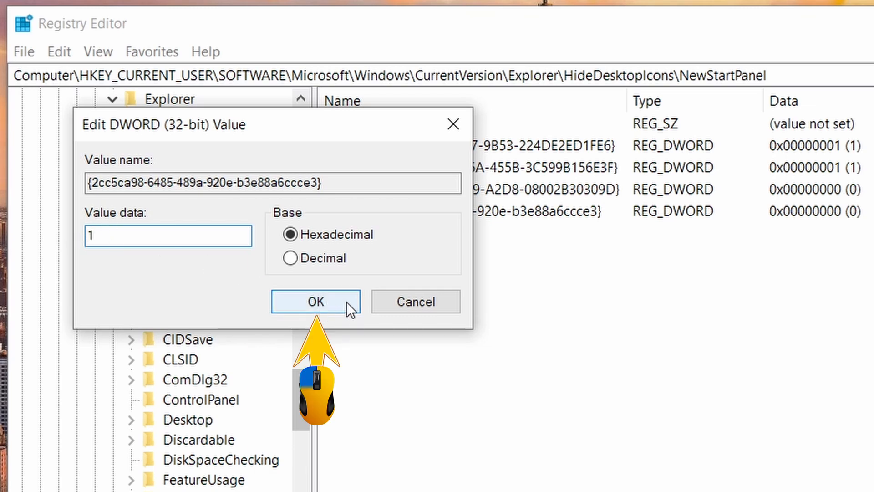
{"action": "left_click", "coordinate": [334, 310]}
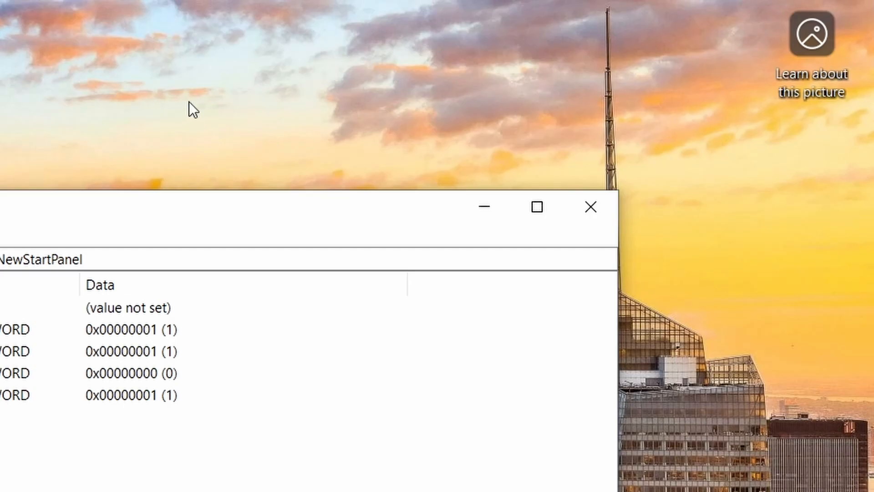
{"action": "right_click", "coordinate": [163, 89]}
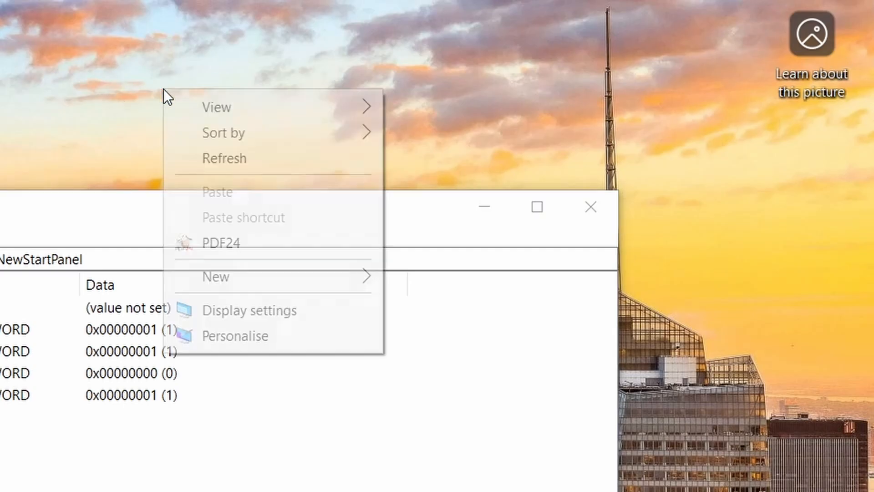
{"action": "left_click", "coordinate": [277, 158]}
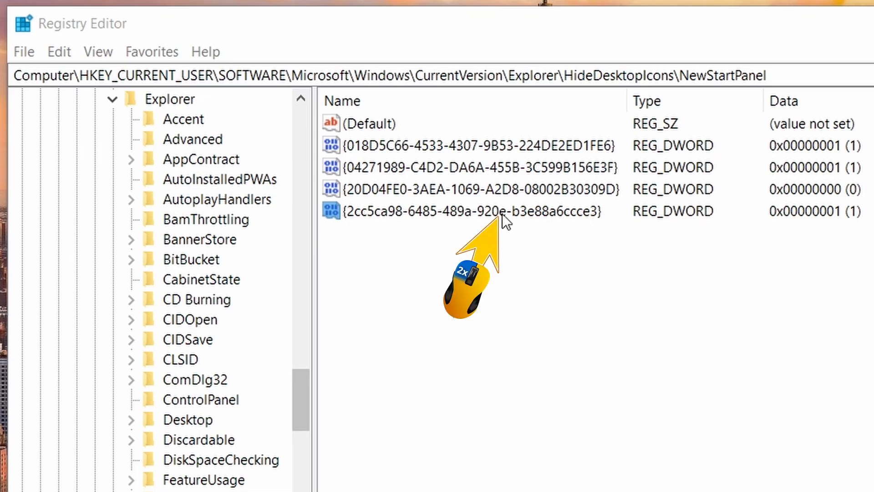
Set the value data of {2cc5ca98-6485-489a-920e-b3e88a6ccce3} to 0 and refresh the desktop to restore the Spotlight shortcut
{"action": "double_click", "coordinate": [499, 209]}
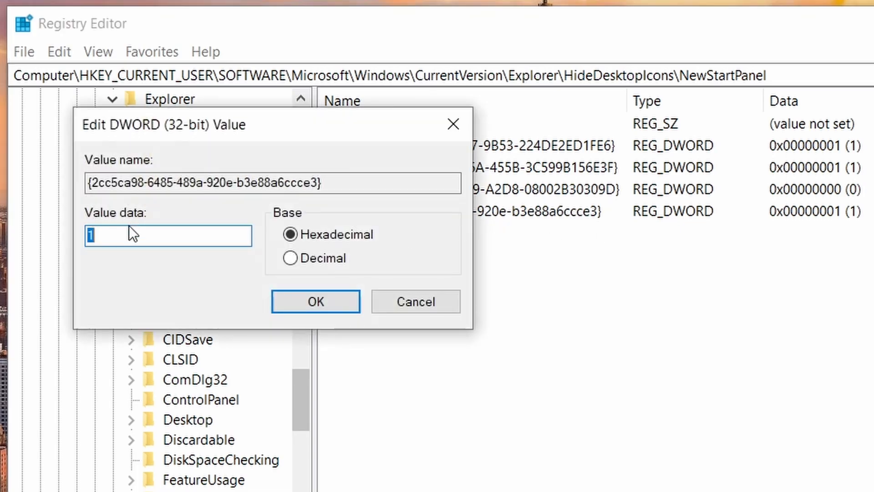
{"action": "type", "text": "0"}
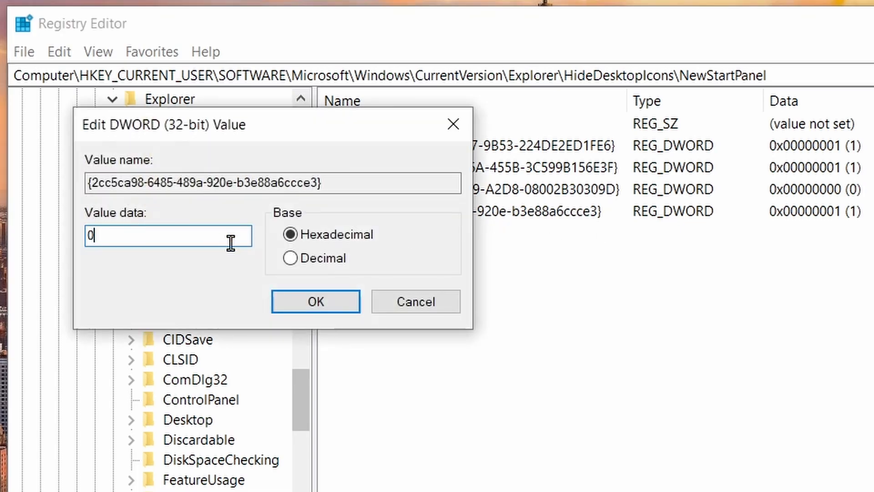
{"action": "left_click", "coordinate": [299, 299]}
{"action": "right_click", "coordinate": [632, 69]}
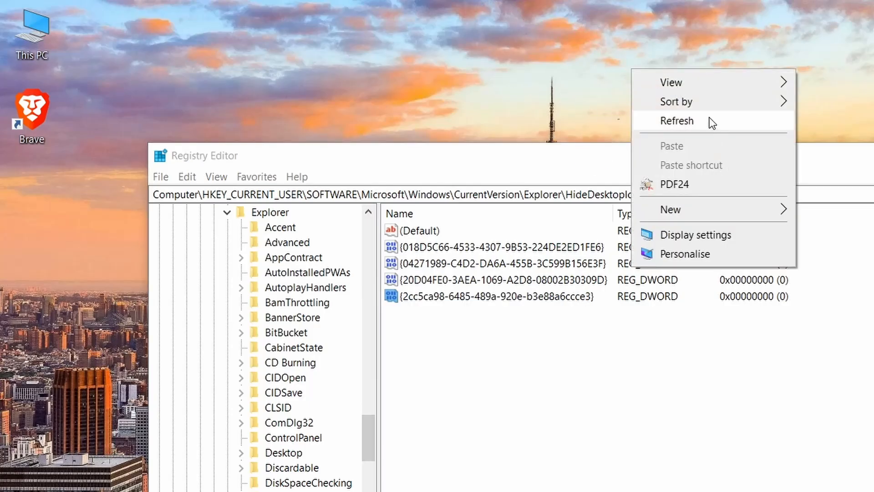
{"action": "left_click", "coordinate": [678, 121]}
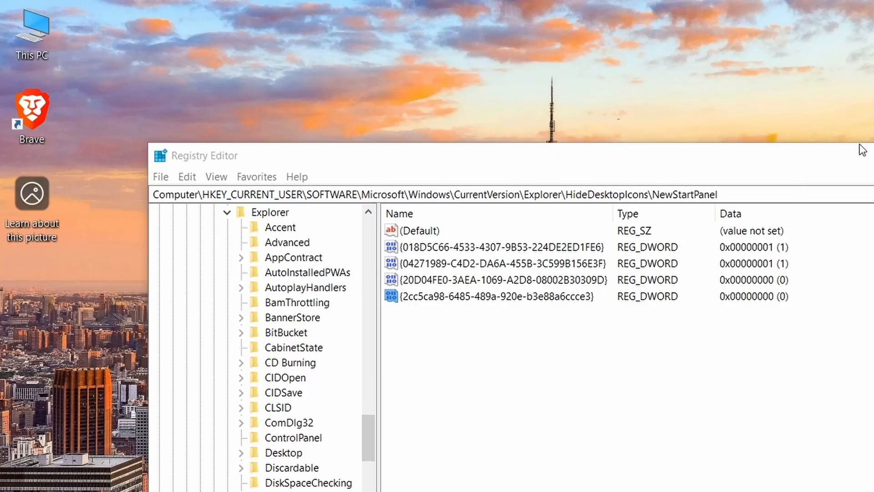